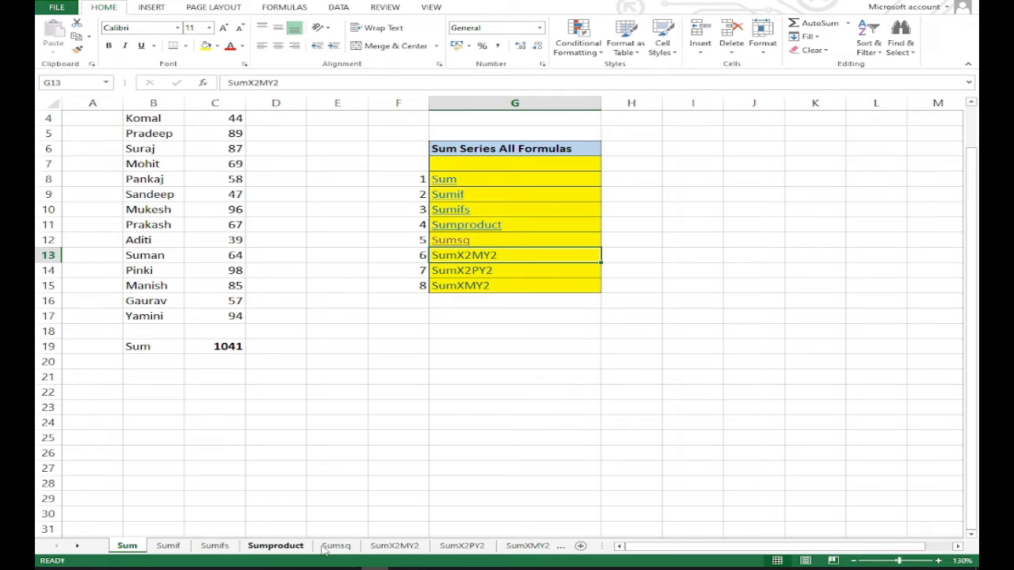
# - Open the SumX2MY2 worksheet and check the X²-Y² expression in the Word document before returning to Excel
pyautogui.click(394, 545)
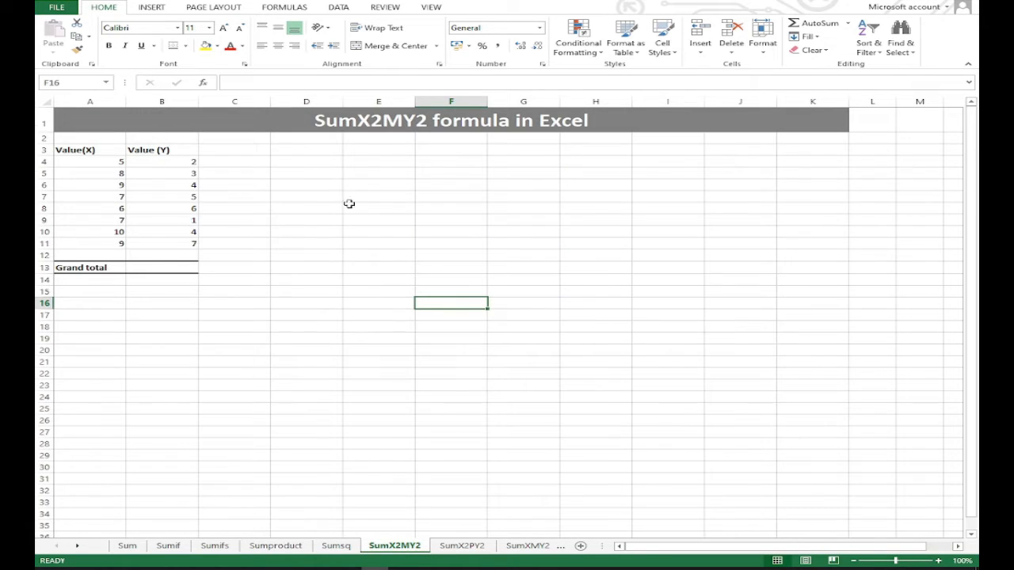
pyautogui.click(372, 338)
pyautogui.click(338, 361)
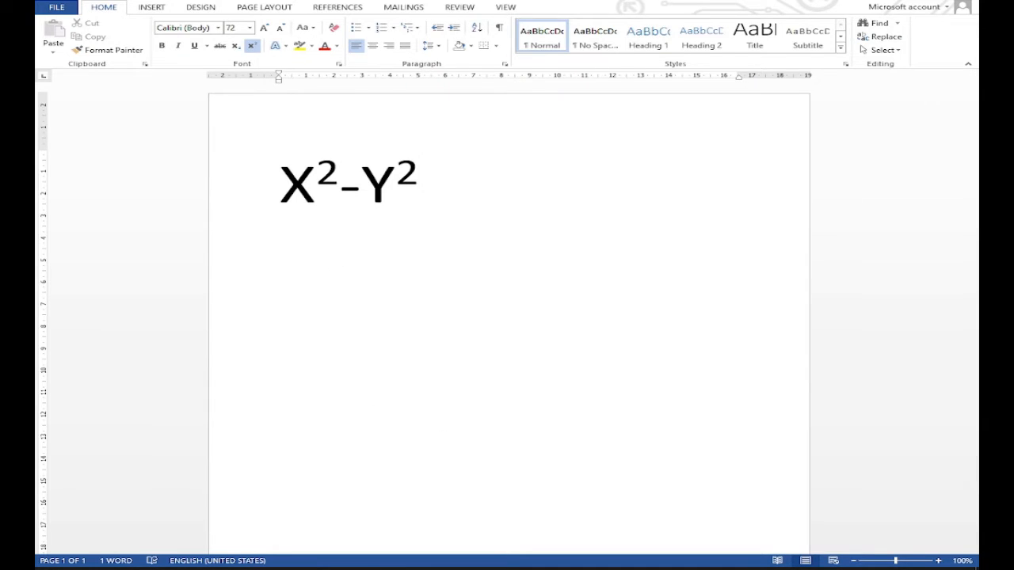
pyautogui.hotkey('alt', 'Tab')
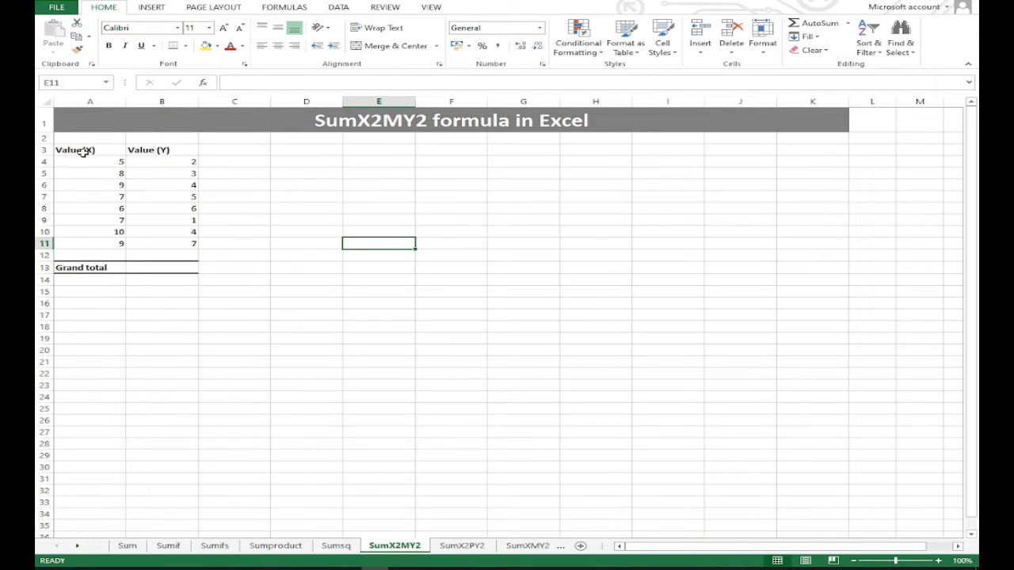
# - Examine the Value(X) and Value (Y) columns in rows 3 to 11 and the empty Grand total cell
pyautogui.moveTo(76, 150); pyautogui.dragTo(106, 241)
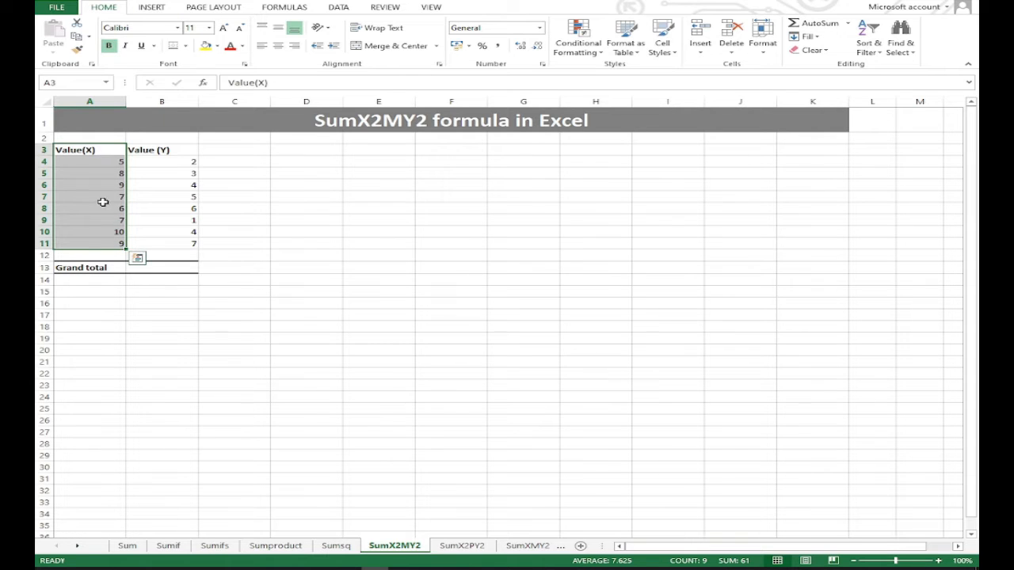
pyautogui.click(91, 149)
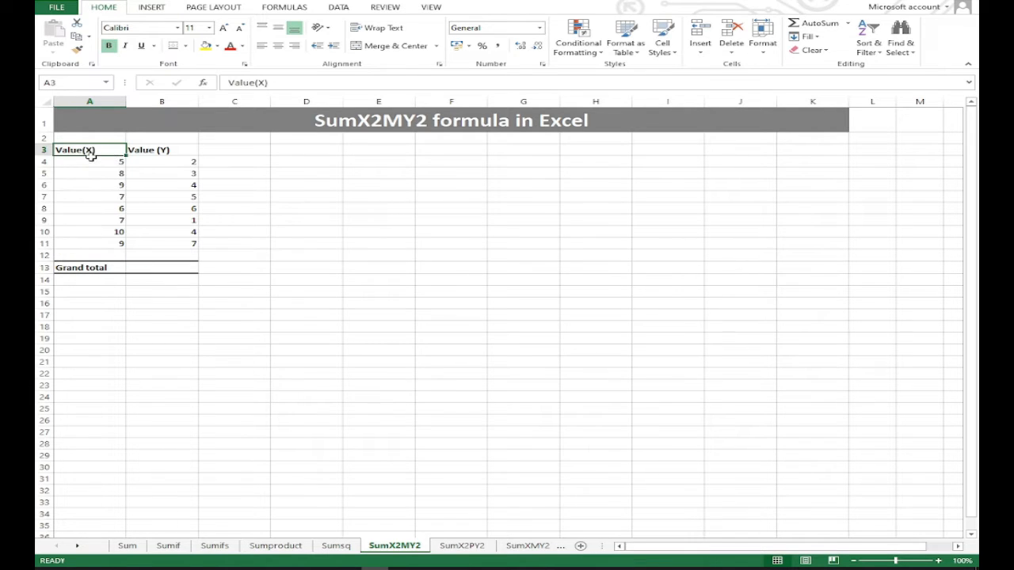
pyautogui.click(159, 150)
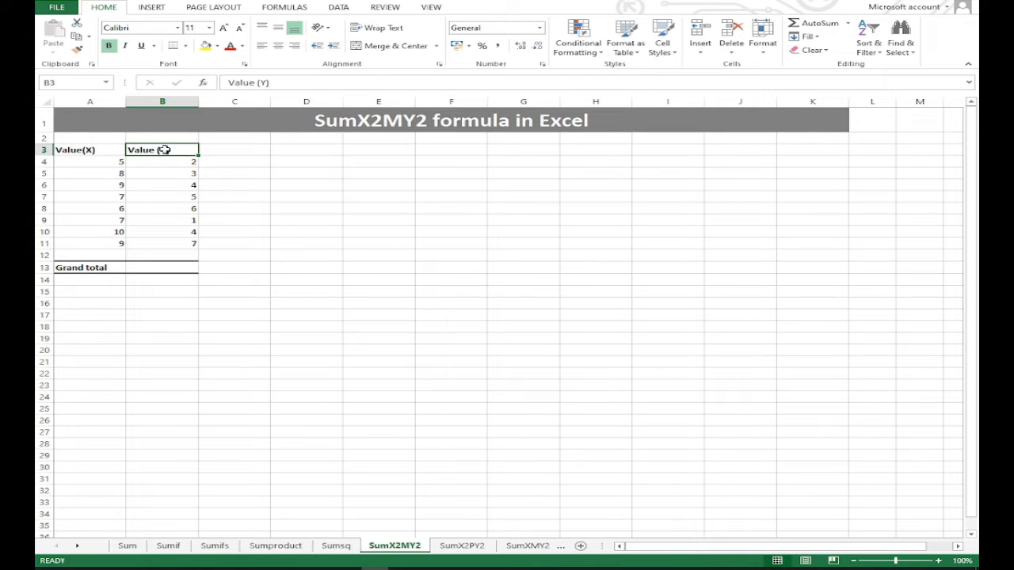
pyautogui.moveTo(165, 150); pyautogui.dragTo(181, 240)
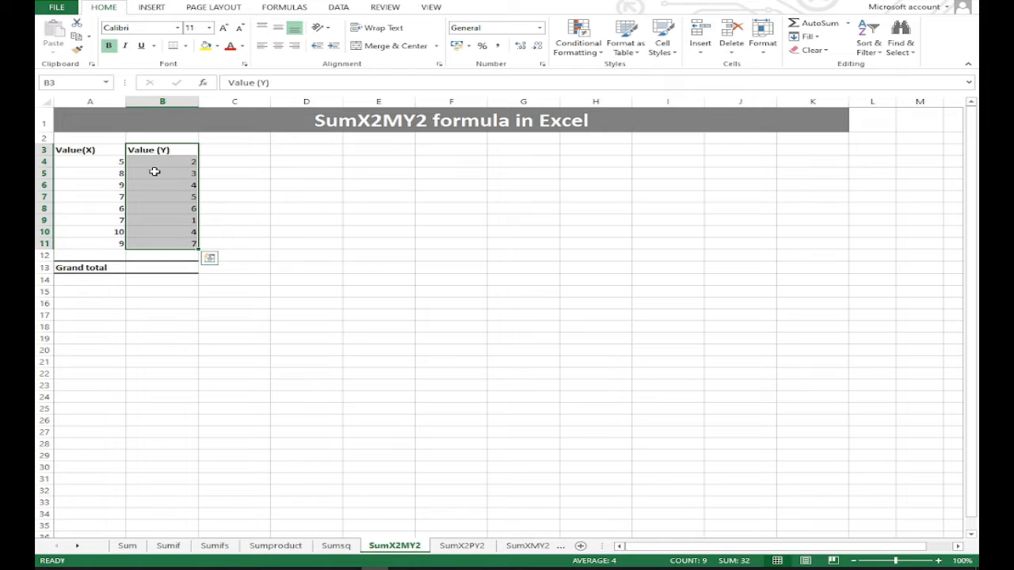
pyautogui.moveTo(158, 150); pyautogui.dragTo(172, 150)
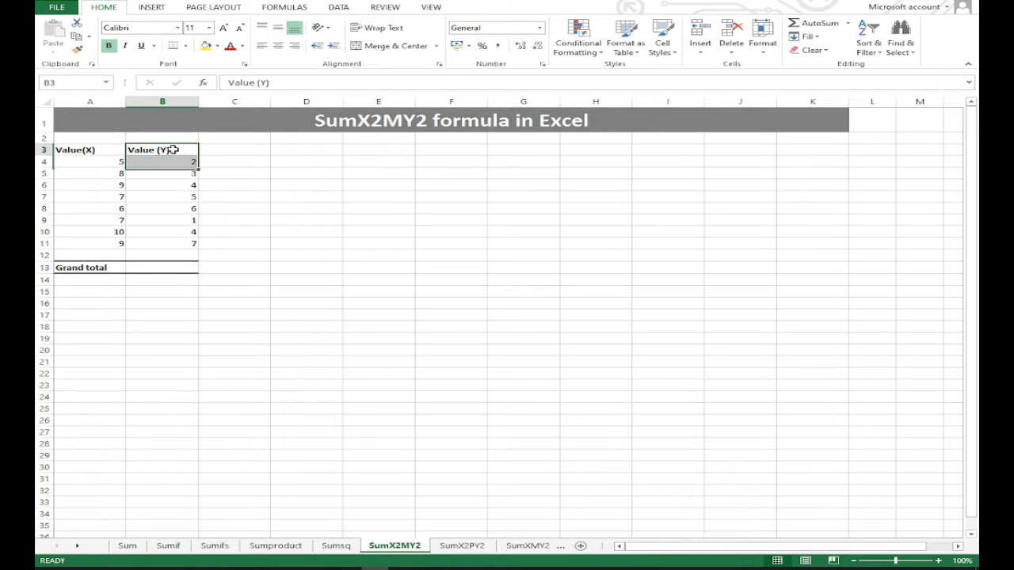
pyautogui.click(179, 195)
pyautogui.click(235, 301)
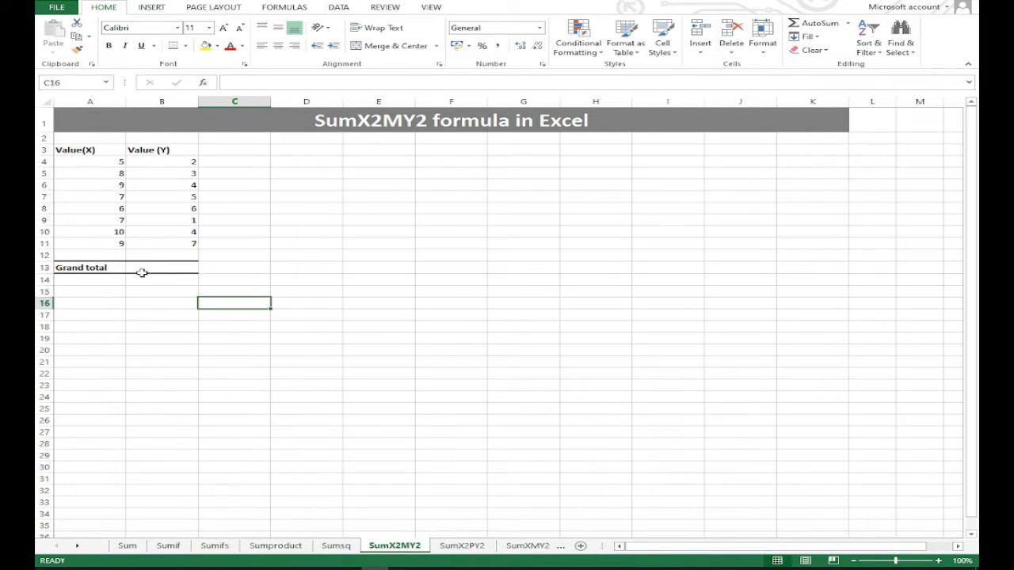
pyautogui.click(166, 266)
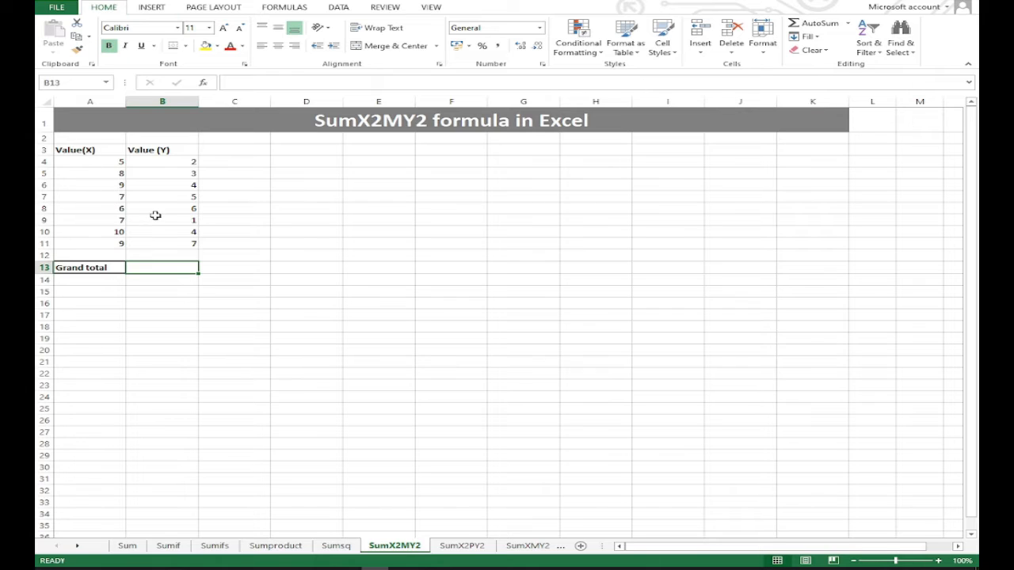
pyautogui.click(194, 152)
pyautogui.moveTo(163, 192); pyautogui.dragTo(163, 183)
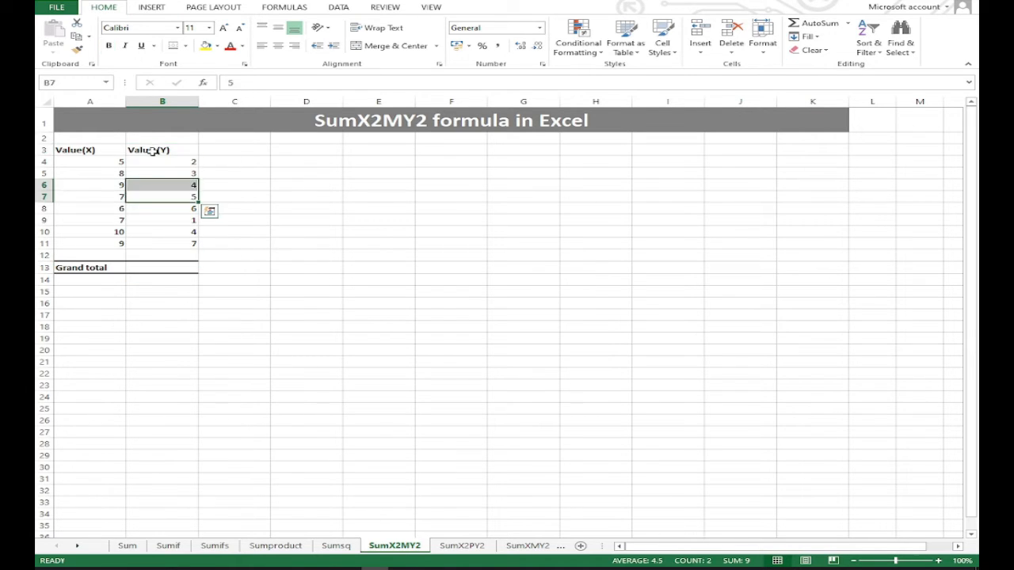
pyautogui.click(181, 151)
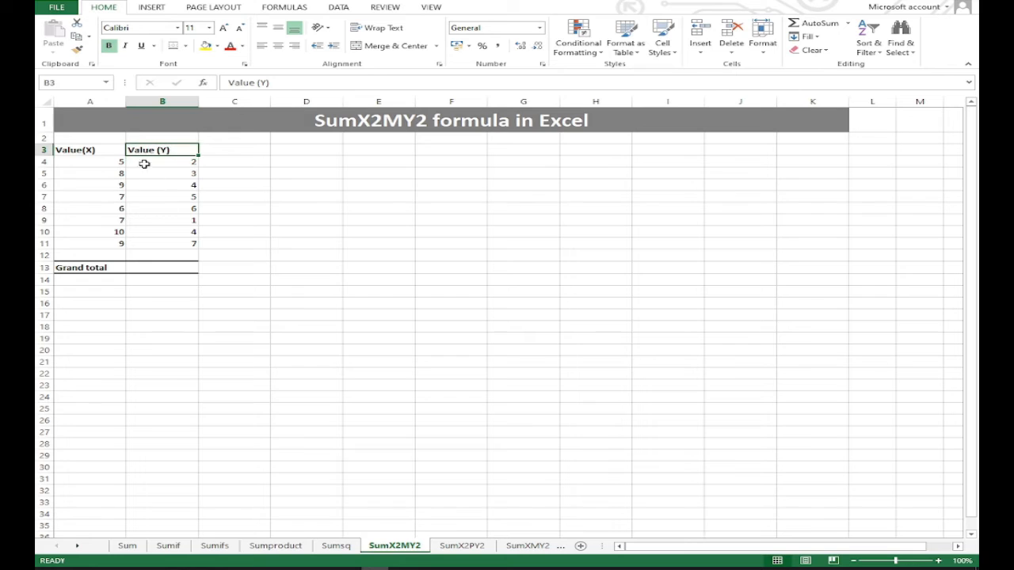
# - Insert a new column before Value (Y) and enter the header X^2 in cell B3
pyautogui.click(156, 102)
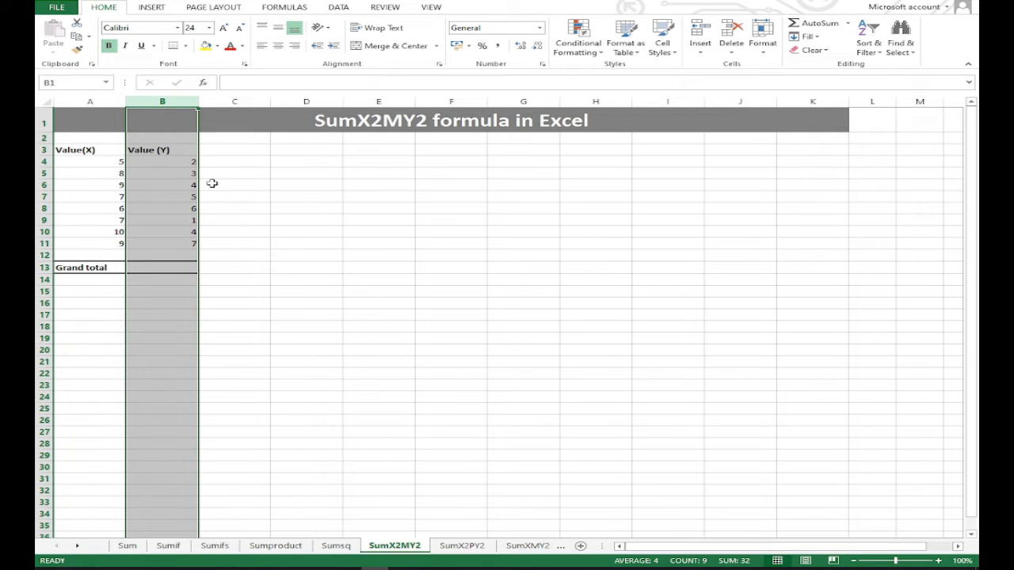
pyautogui.hotkey('ctrl', 'shift', '+')
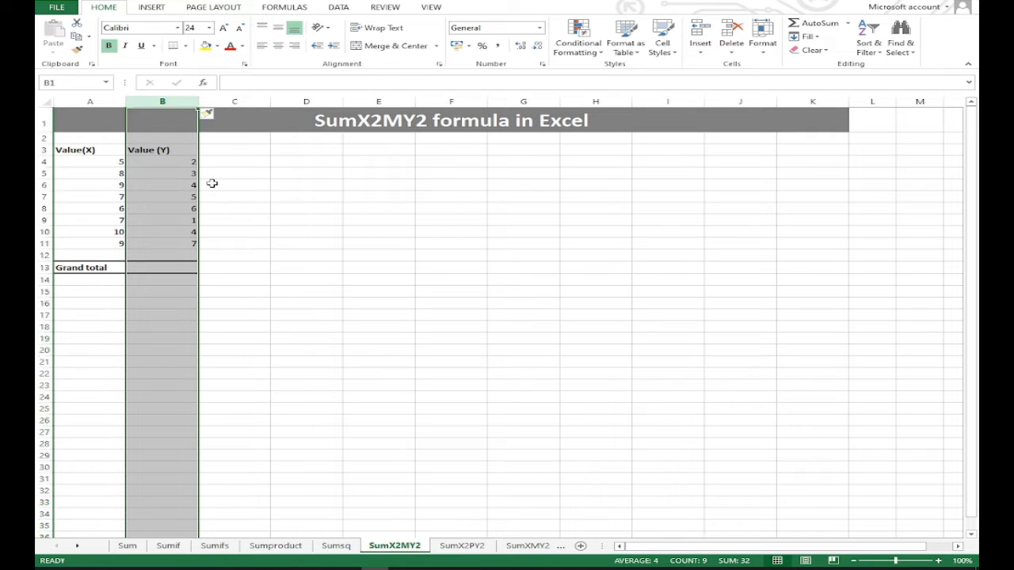
pyautogui.click(157, 183)
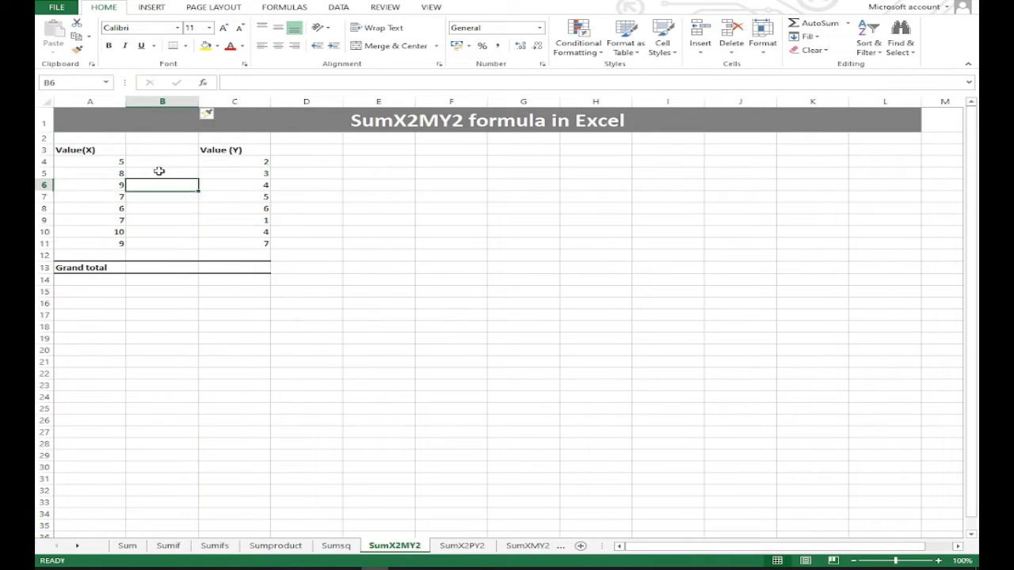
pyautogui.click(147, 150)
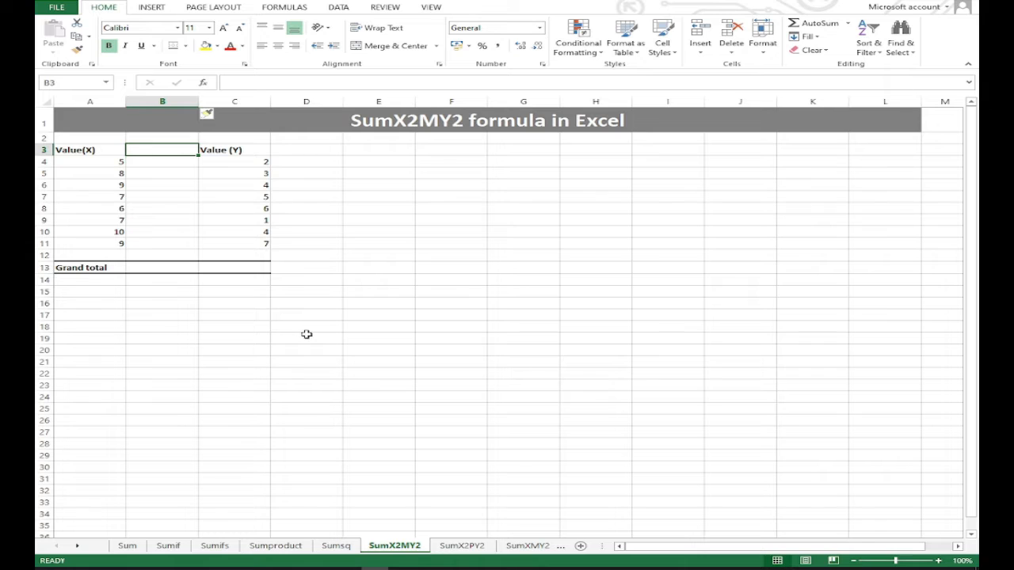
pyautogui.write('X^2')
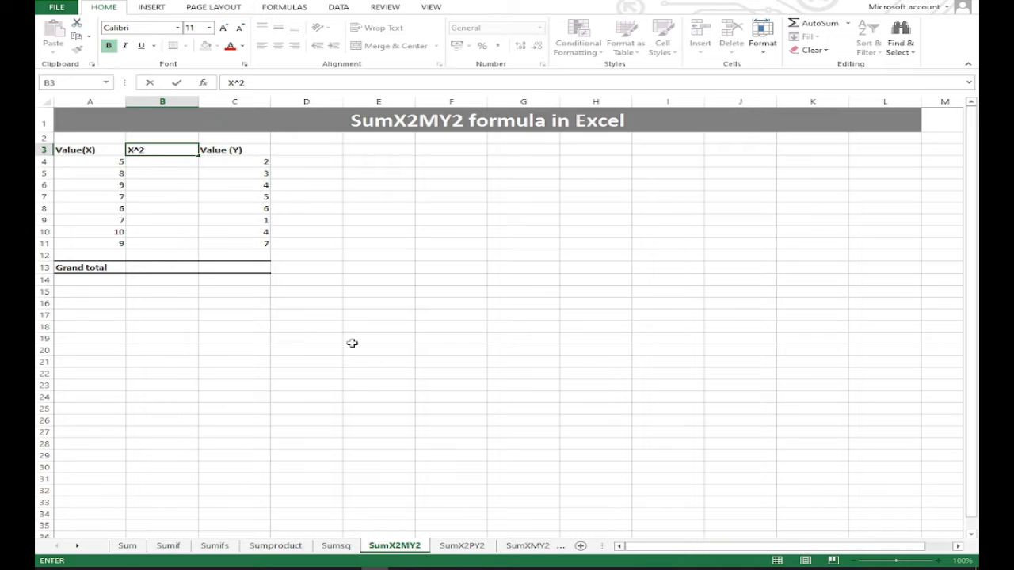
pyautogui.click(166, 325)
pyautogui.click(146, 152)
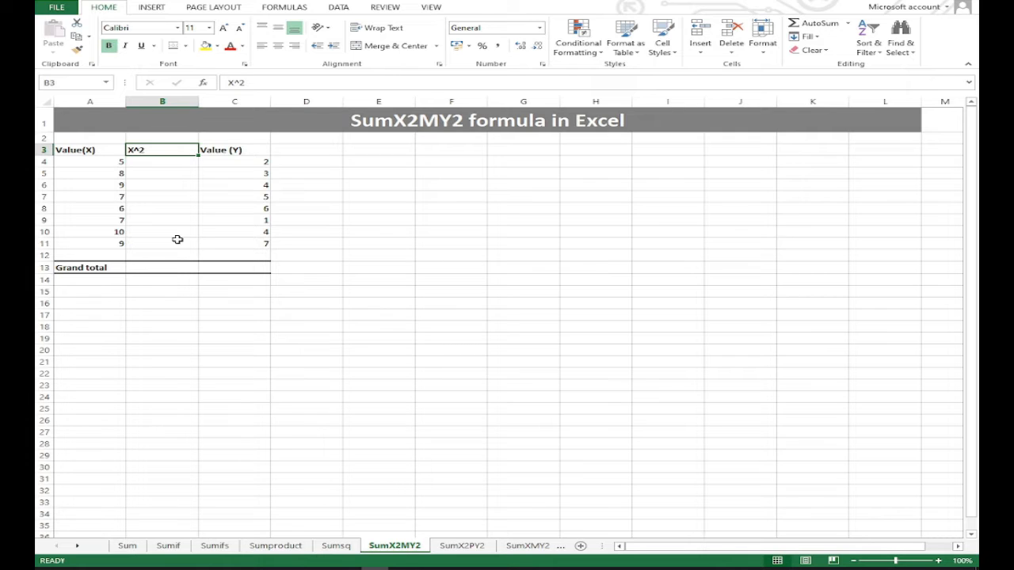
# - Begin a formula in cell B4 of the X^2 column with a reference to A4
pyautogui.click(168, 168)
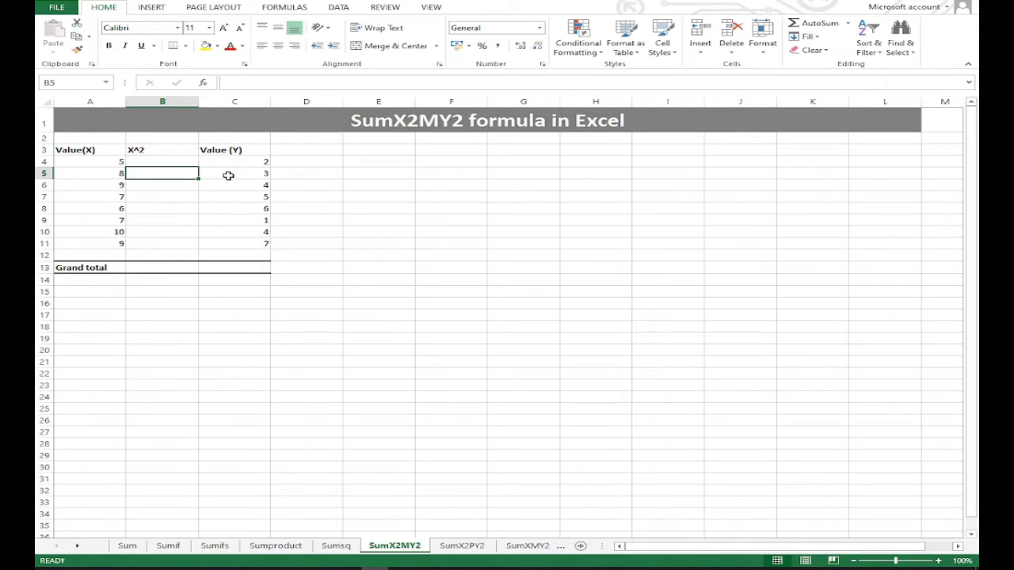
pyautogui.click(145, 151)
pyautogui.click(150, 163)
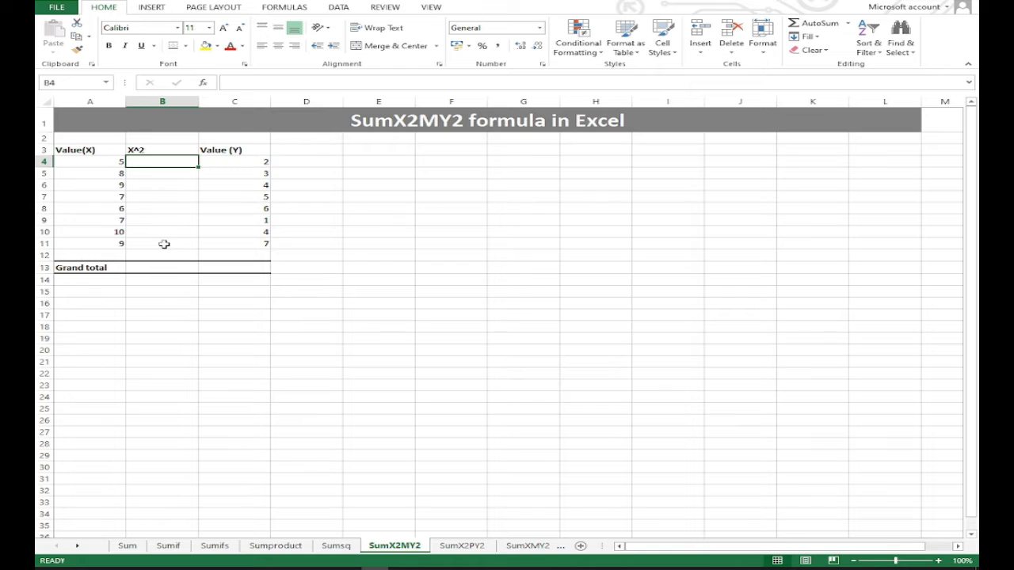
pyautogui.click(235, 149)
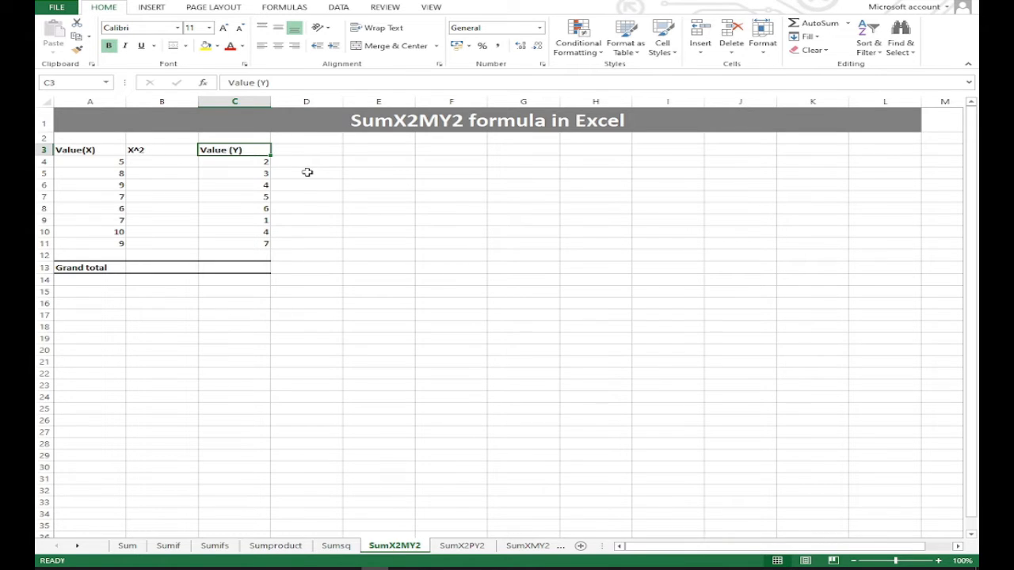
pyautogui.click(161, 161)
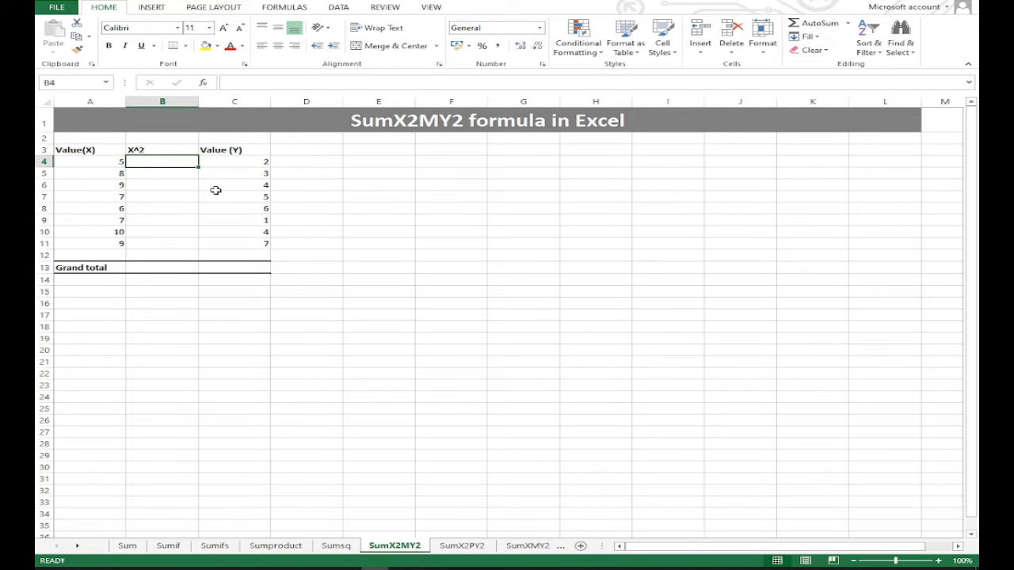
pyautogui.write('=')
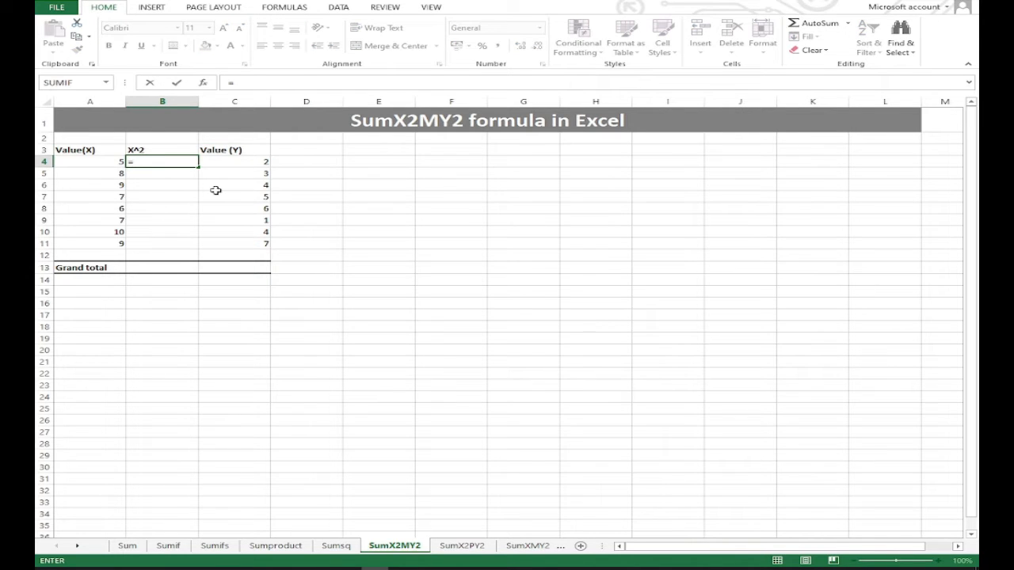
pyautogui.press('Left')
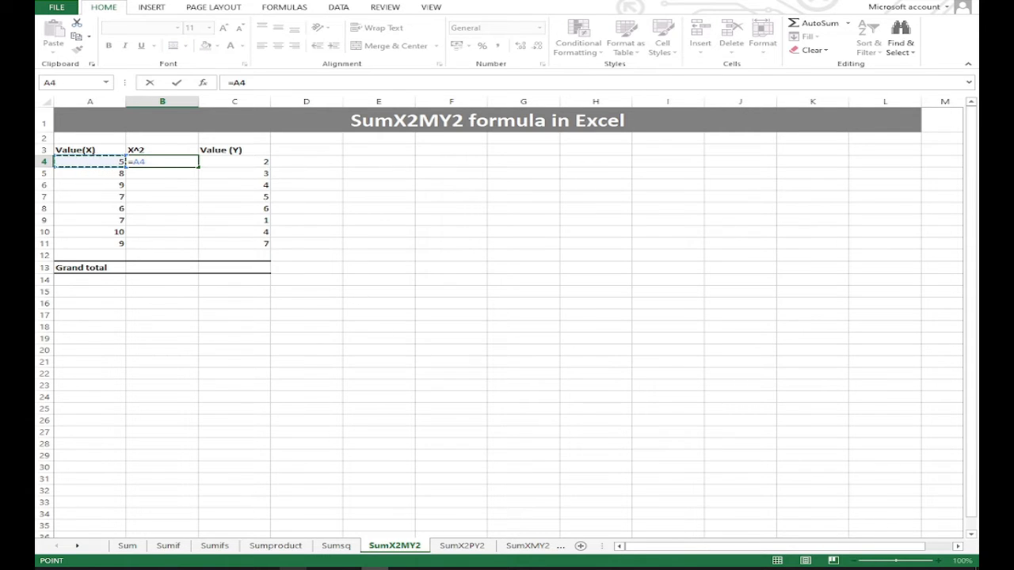
# - Switch to Word and add the line 5²=5*5 below the X²-Y² expression, with the exponent as superscript
pyautogui.hotkey('alt', 'Tab')
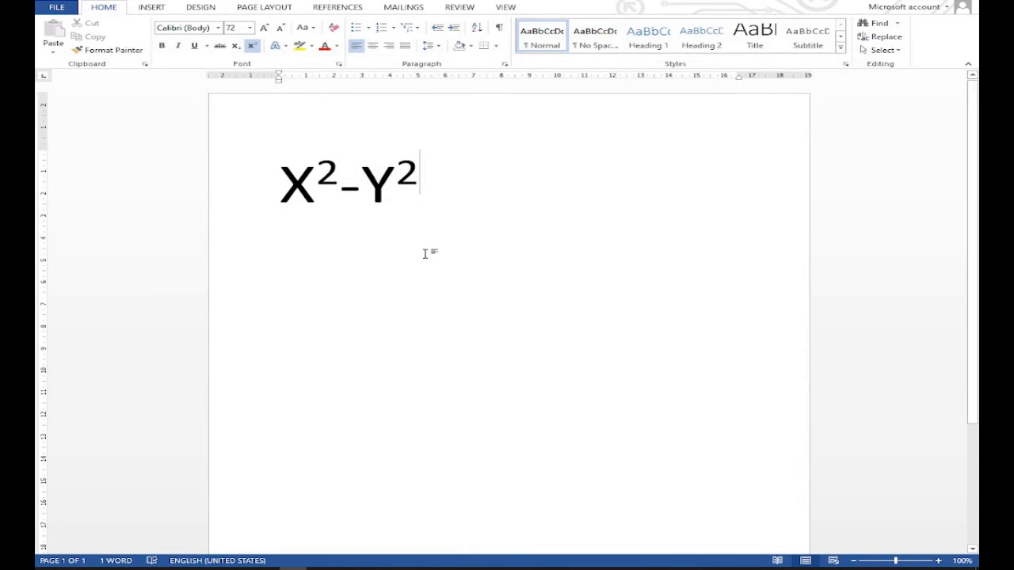
pyautogui.click(361, 252)
pyautogui.click(315, 259)
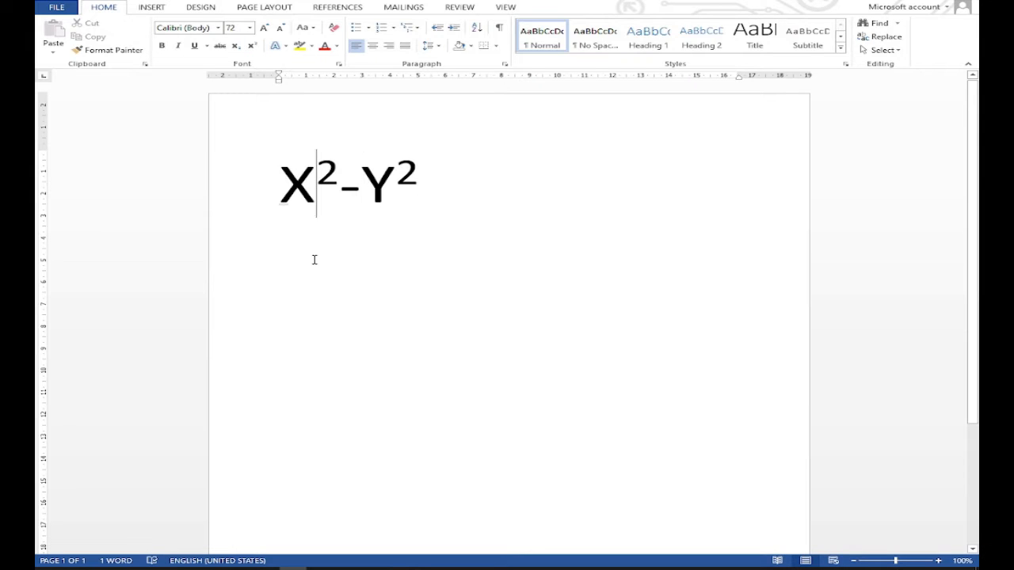
pyautogui.click(452, 178)
pyautogui.press('Return')
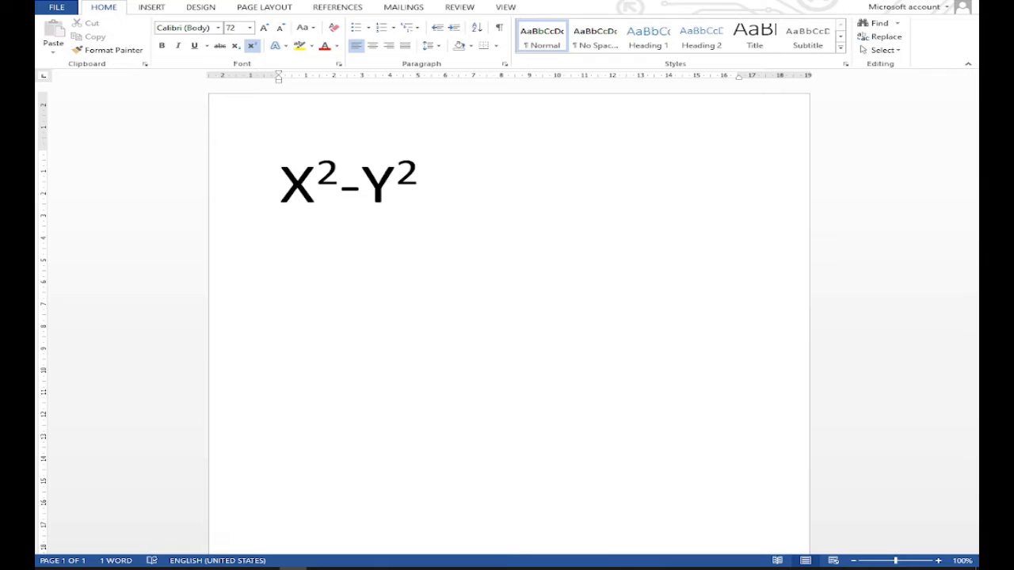
pyautogui.hotkey('ctrl', 'shift', '+')
pyautogui.write('5')
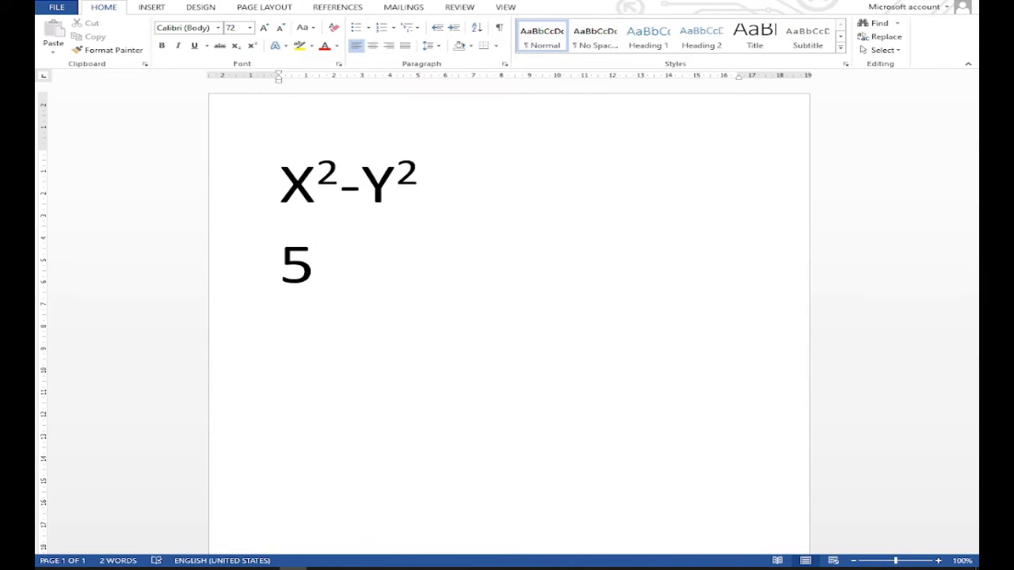
pyautogui.hotkey('ctrl', 'shift', '+')
pyautogui.write('2')
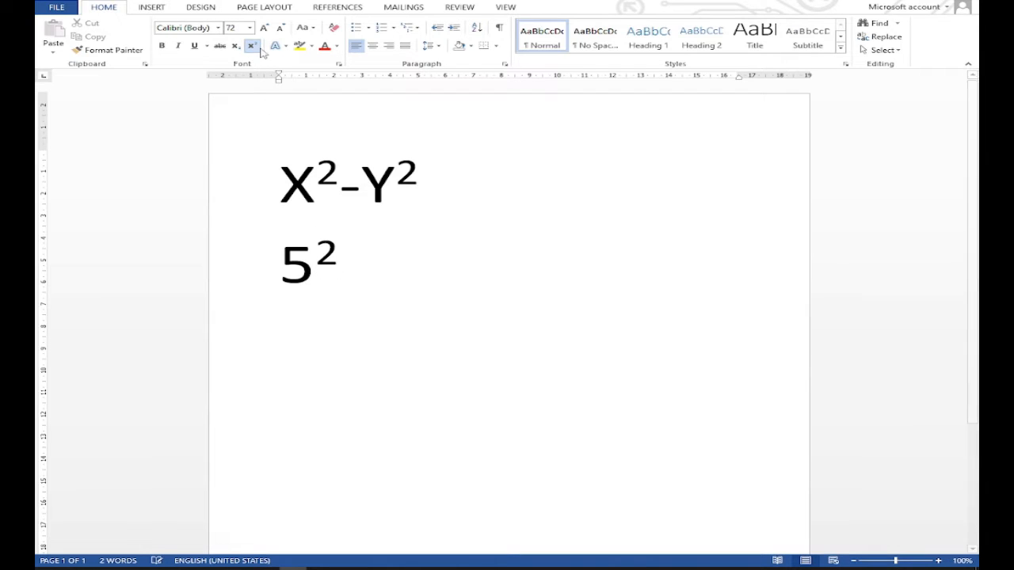
pyautogui.hotkey('ctrl', 'shift', '+')
pyautogui.write('=')
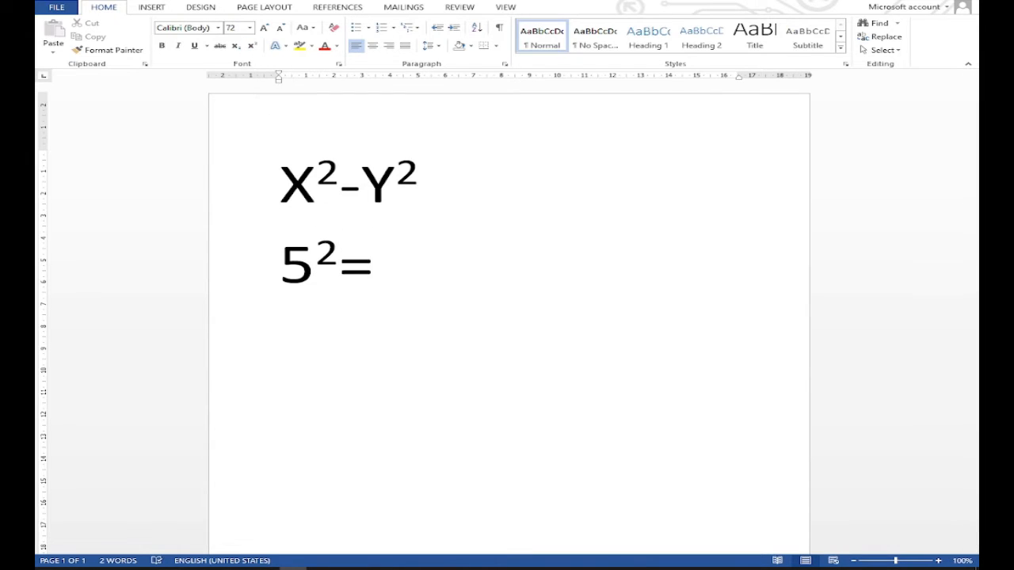
pyautogui.write('5*5')
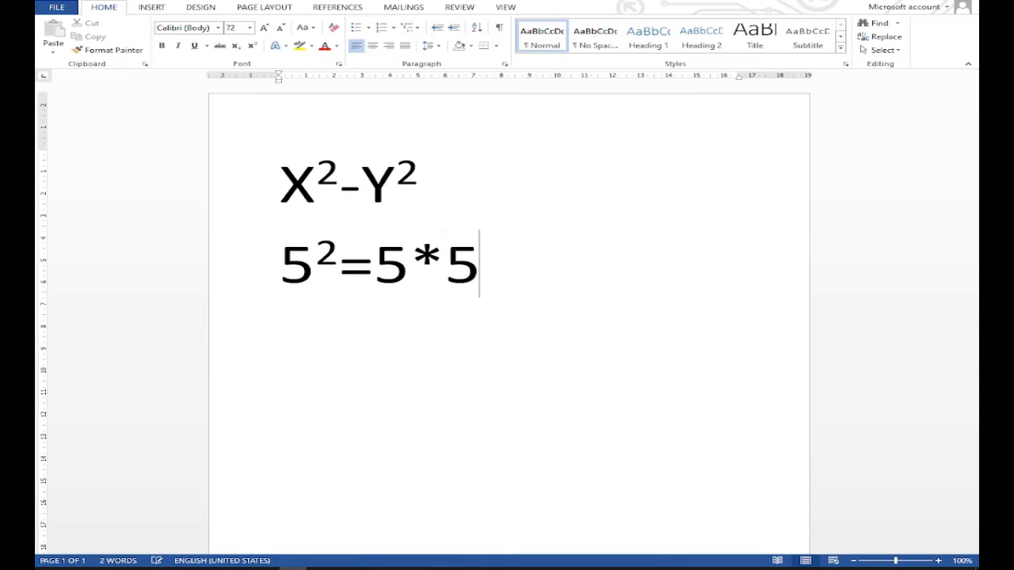
# - Copy the 5²=5*5 line and paste it on a new line directly beneath it
pyautogui.moveTo(497, 255); pyautogui.dragTo(271, 256)
pyautogui.hotkey('ctrl', 'c')
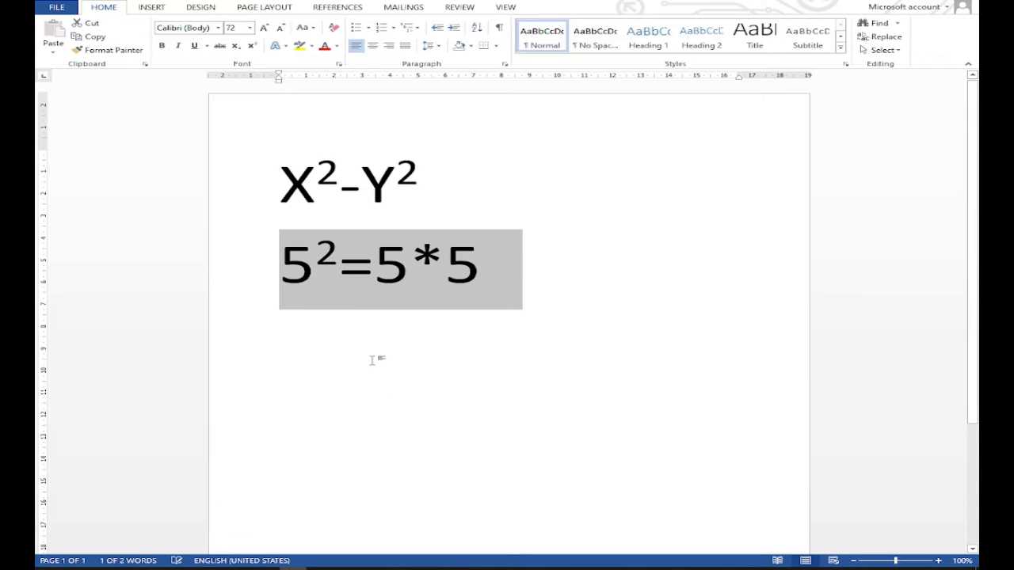
pyautogui.moveTo(301, 316); pyautogui.dragTo(296, 346)
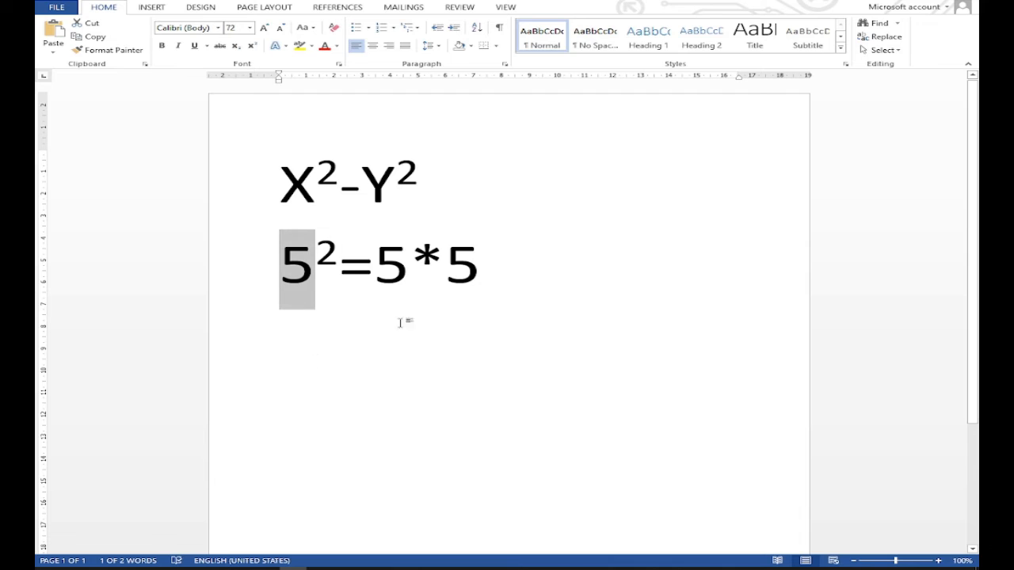
pyautogui.click(500, 268)
pyautogui.press('Return')
pyautogui.hotkey('ctrl', 'v')
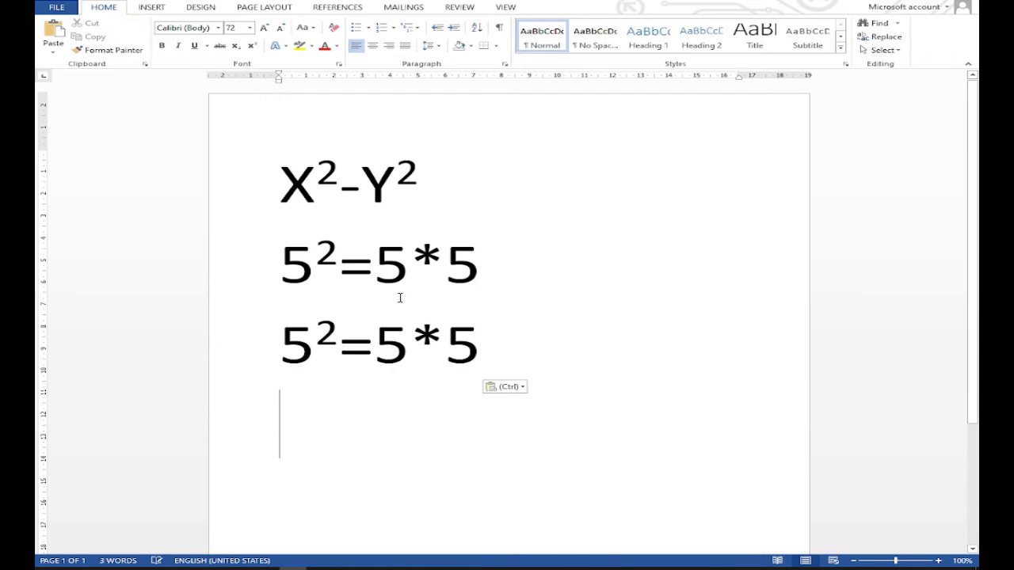
# - Edit the second 5²=5*5 line in the document so that it reads 7²=7*7
pyautogui.click(309, 342)
pyautogui.press('BackSpace')
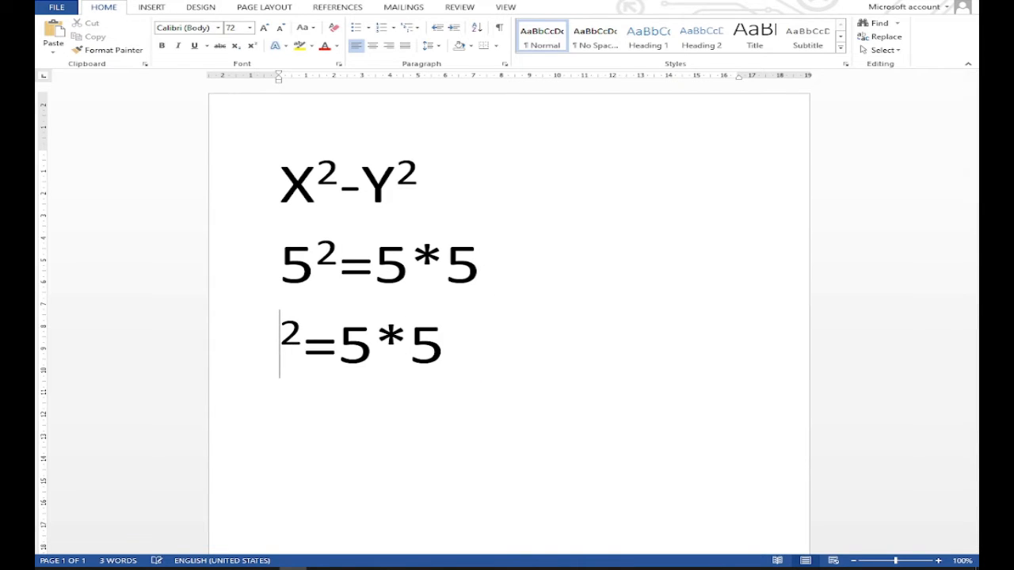
pyautogui.write('7')
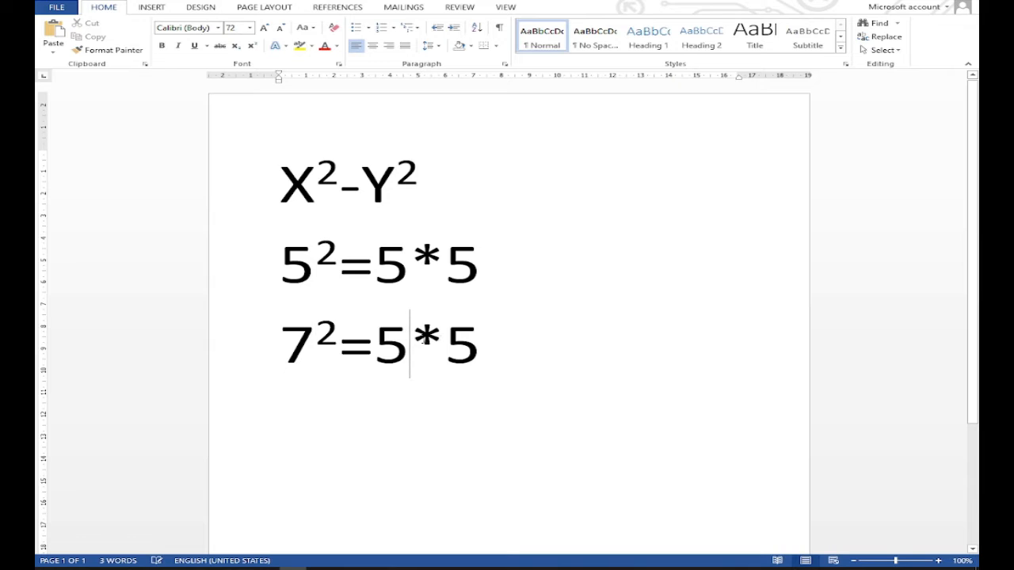
pyautogui.press('BackSpace')
pyautogui.write('=')
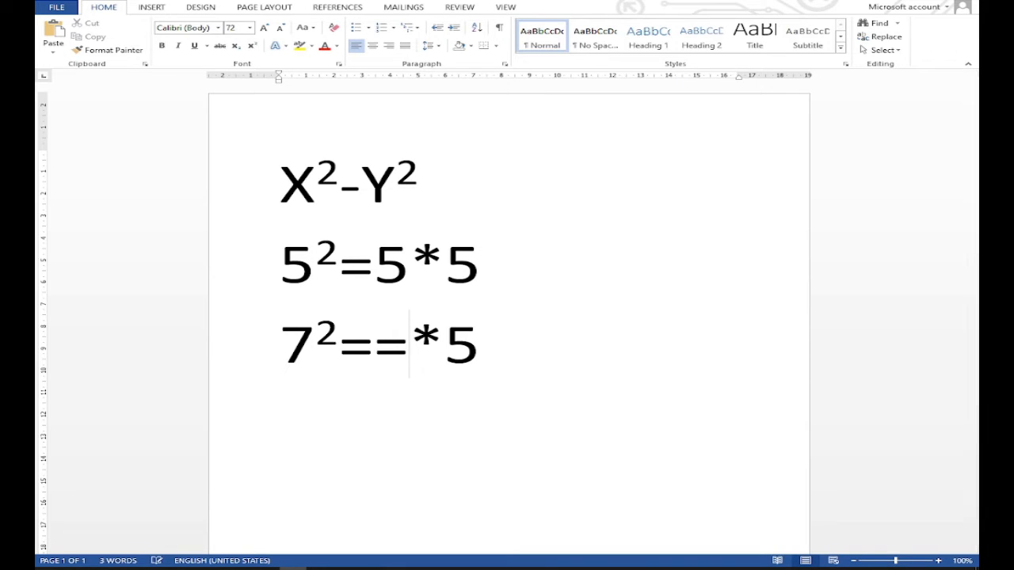
pyautogui.press('BackSpace')
pyautogui.write('7')
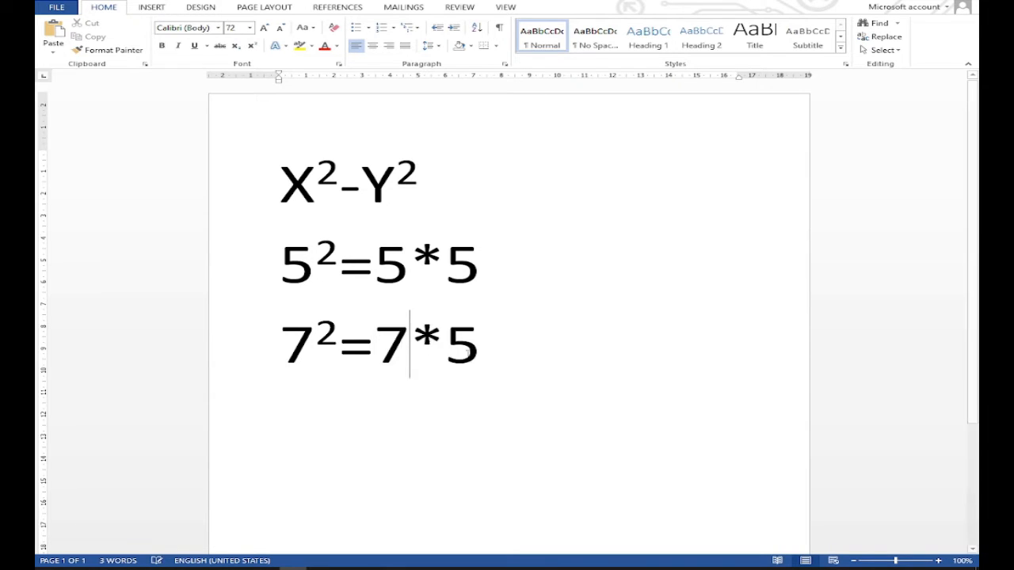
pyautogui.click(488, 336)
pyautogui.press('BackSpace')
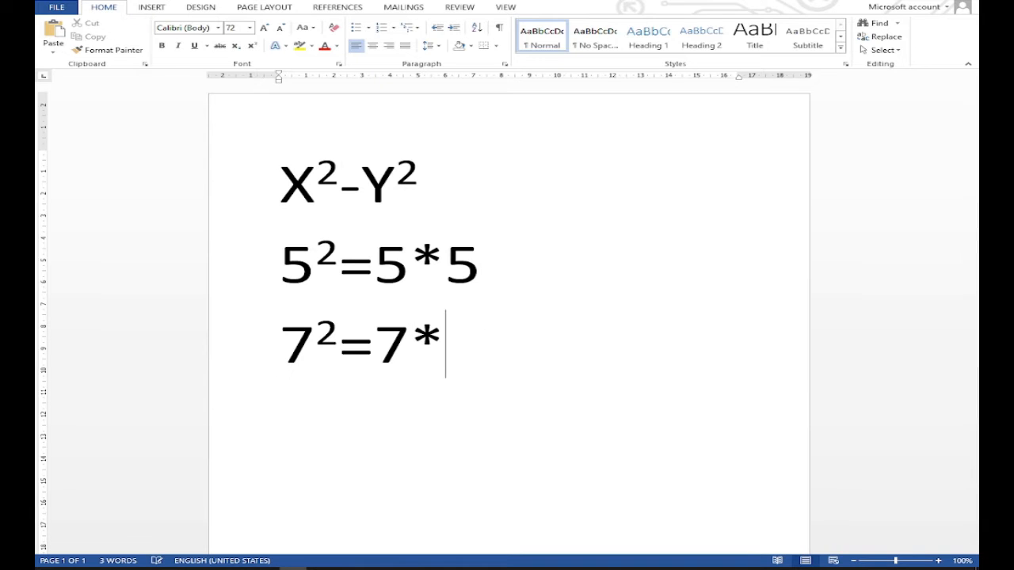
pyautogui.write('7')
pyautogui.moveTo(280, 348); pyautogui.dragTo(481, 349)
# - Switch to Excel and clear the unfinished formula from cell B4
pyautogui.click(364, 568)
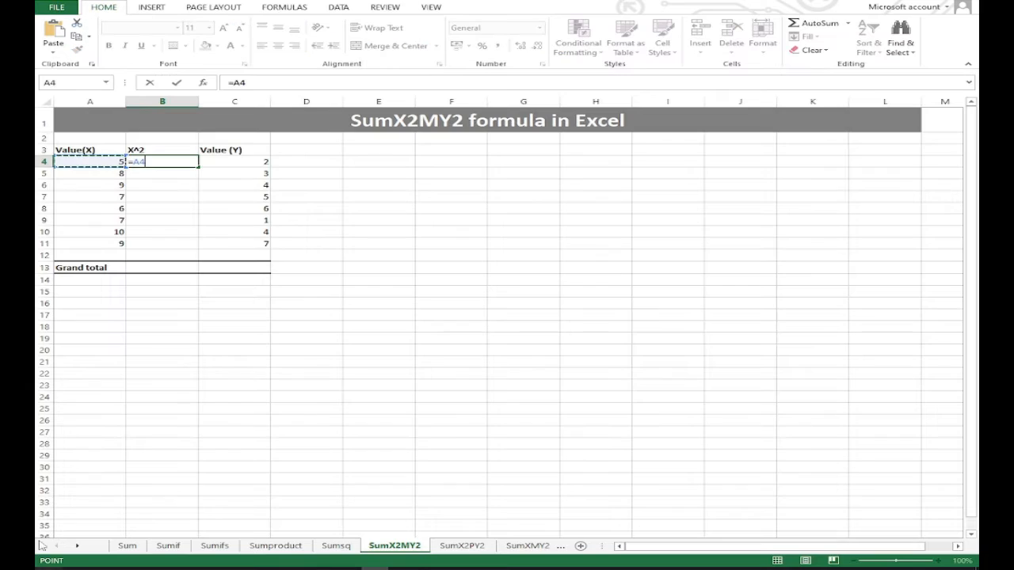
pyautogui.click(175, 200)
pyautogui.press('BackSpace')
pyautogui.press('BackSpace')
pyautogui.press('BackSpace')
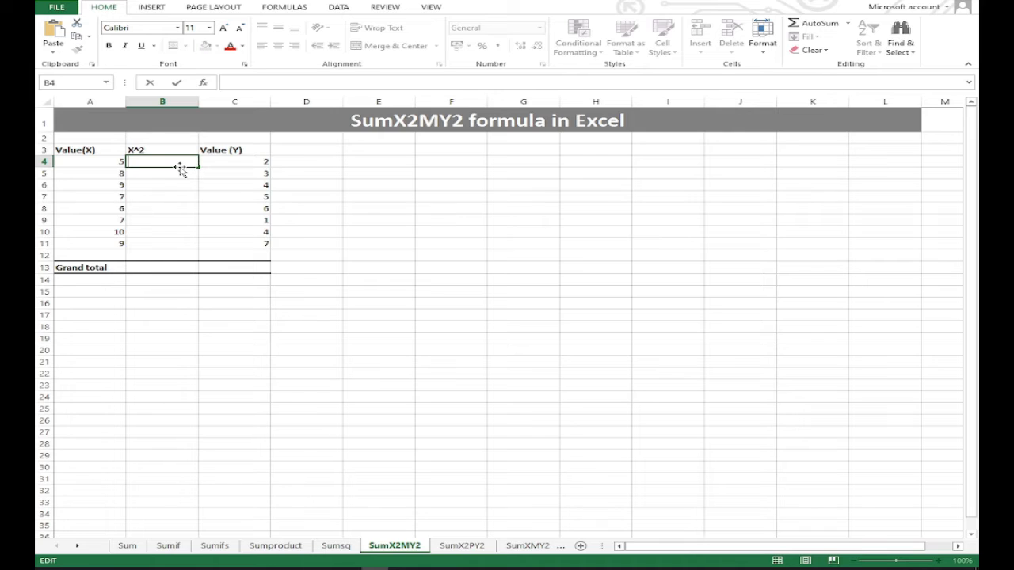
# - Enter =A4*A4 in cell B4 and fill the formula down to B11 in the X^2 column
pyautogui.write('=')
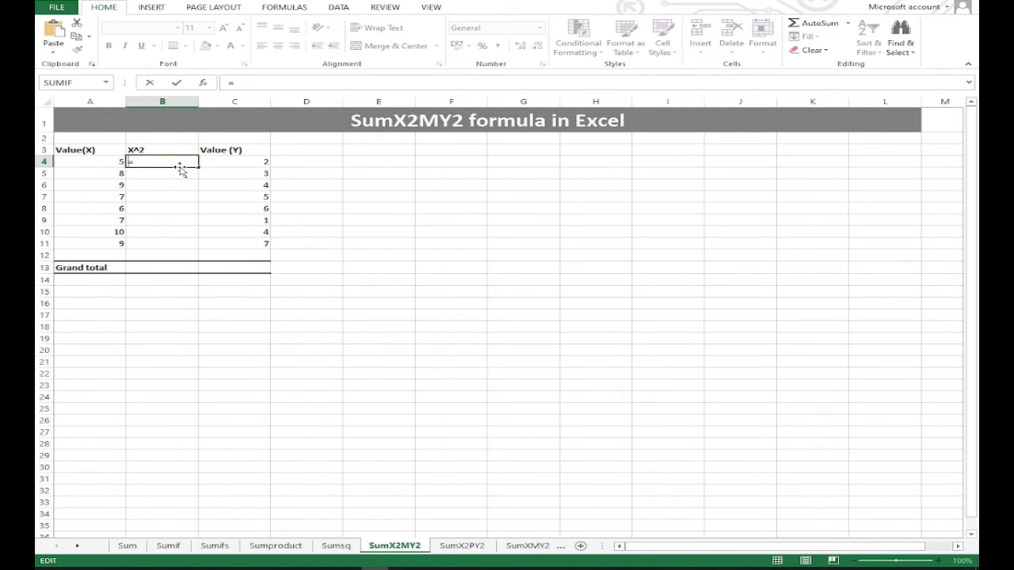
pyautogui.click(87, 162)
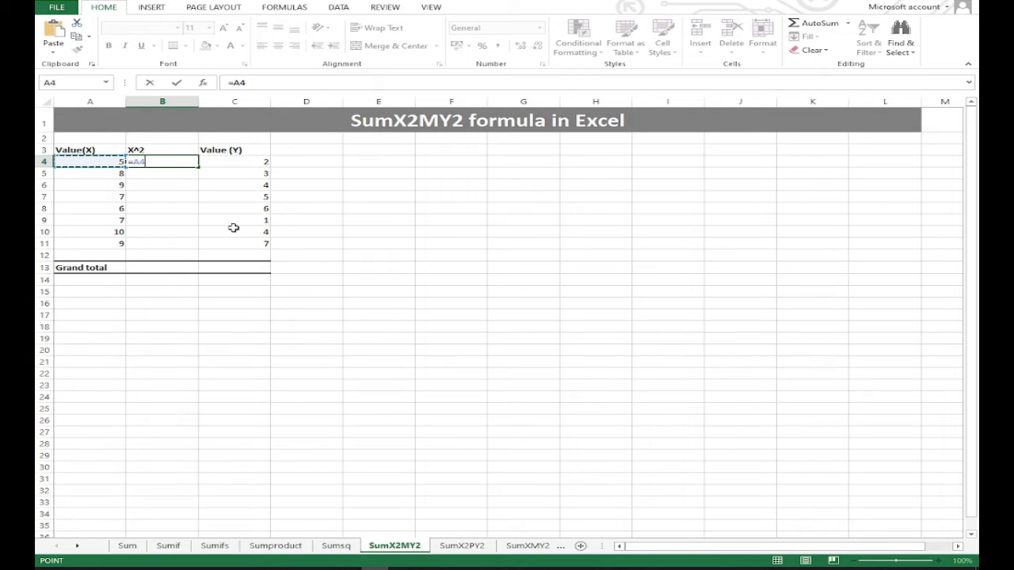
pyautogui.write('*A4')
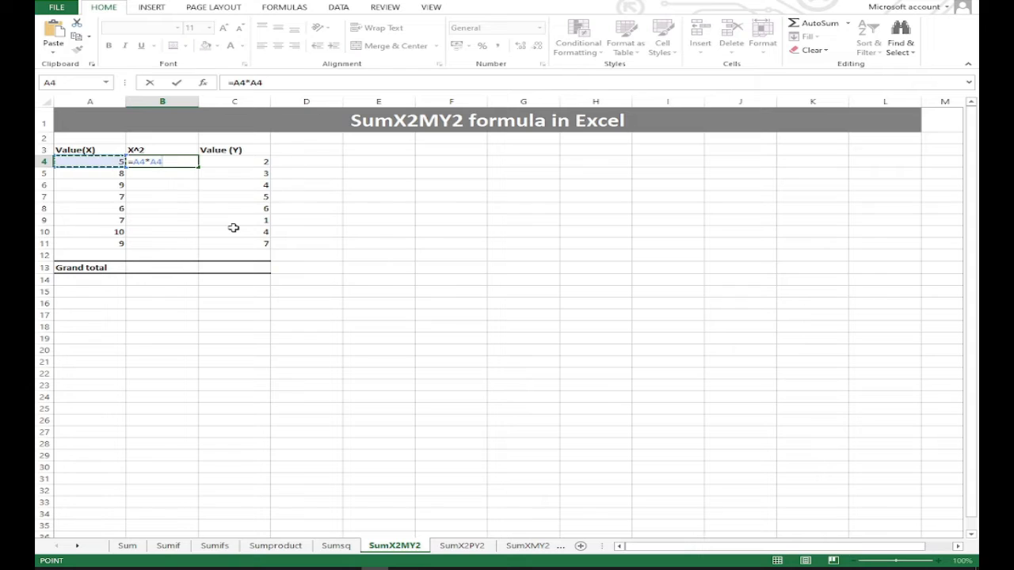
pyautogui.press('Return')
pyautogui.click(176, 161)
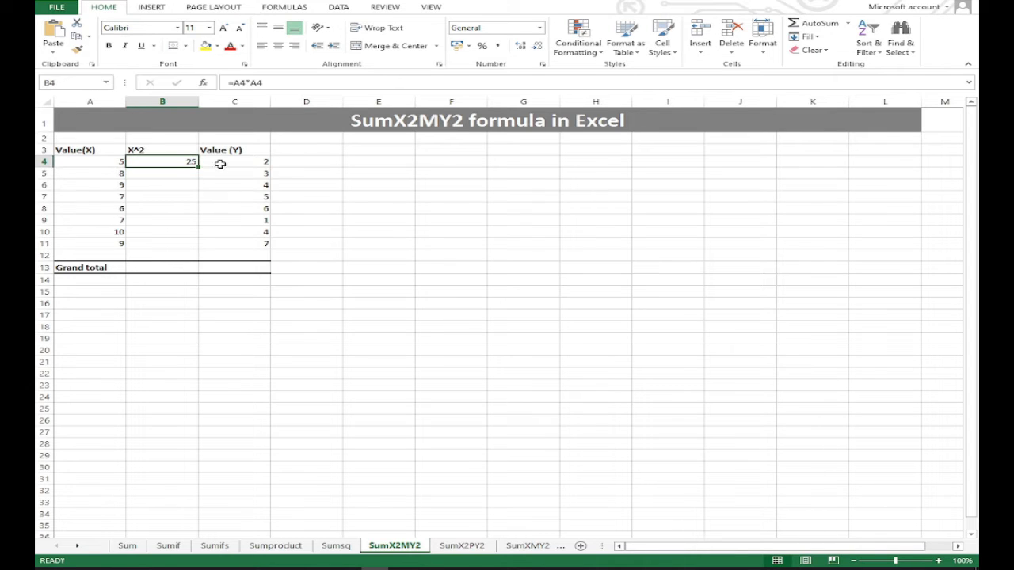
pyautogui.moveTo(198, 167); pyautogui.dragTo(196, 246)
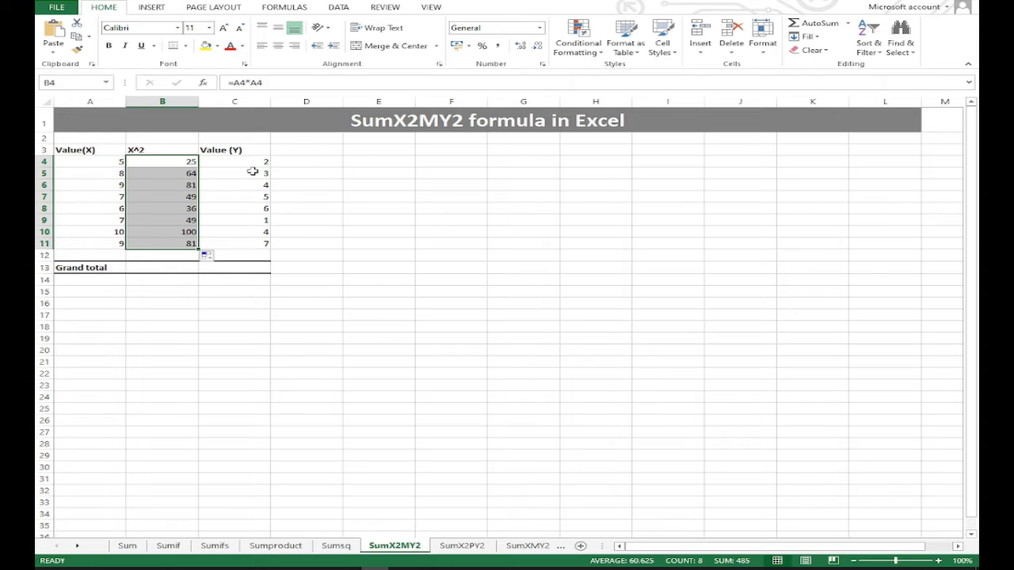
# - Enter the bold header Y^2 in cell D3 beside the Value (Y) column
pyautogui.click(309, 159)
pyautogui.click(321, 151)
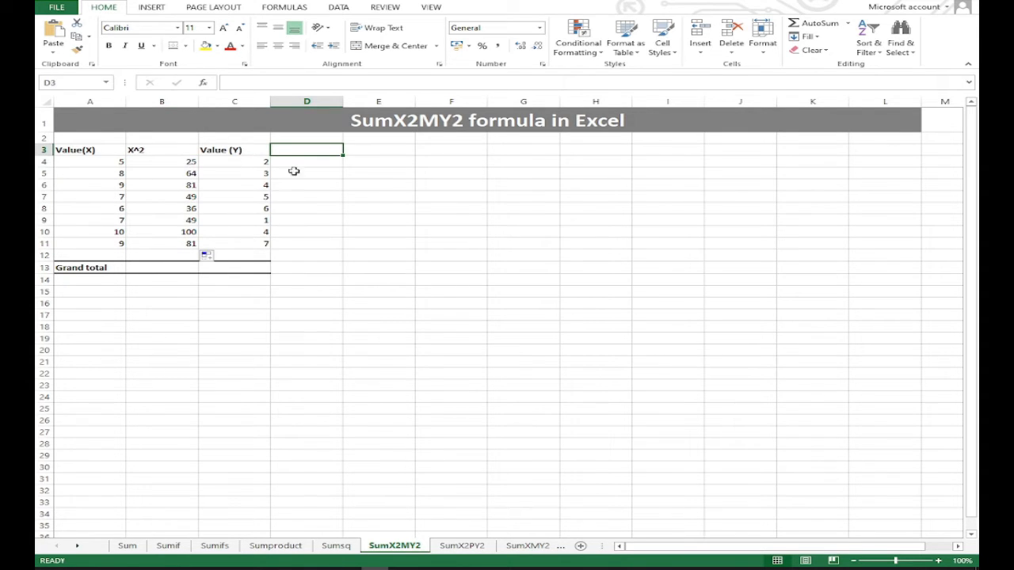
pyautogui.write('Y')
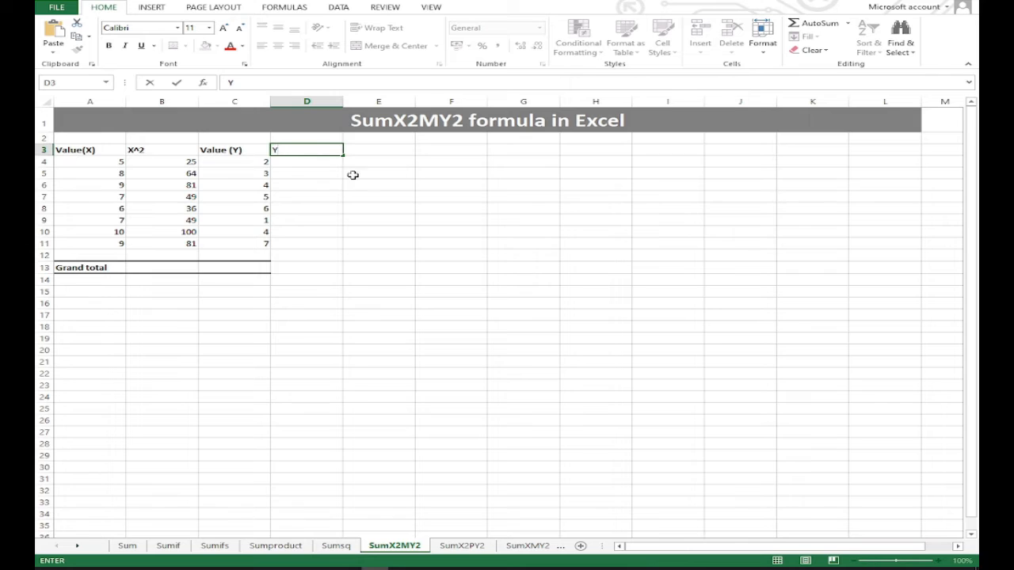
pyautogui.click(303, 161)
pyautogui.click(290, 152)
pyautogui.hotkey('ctrl', 'b')
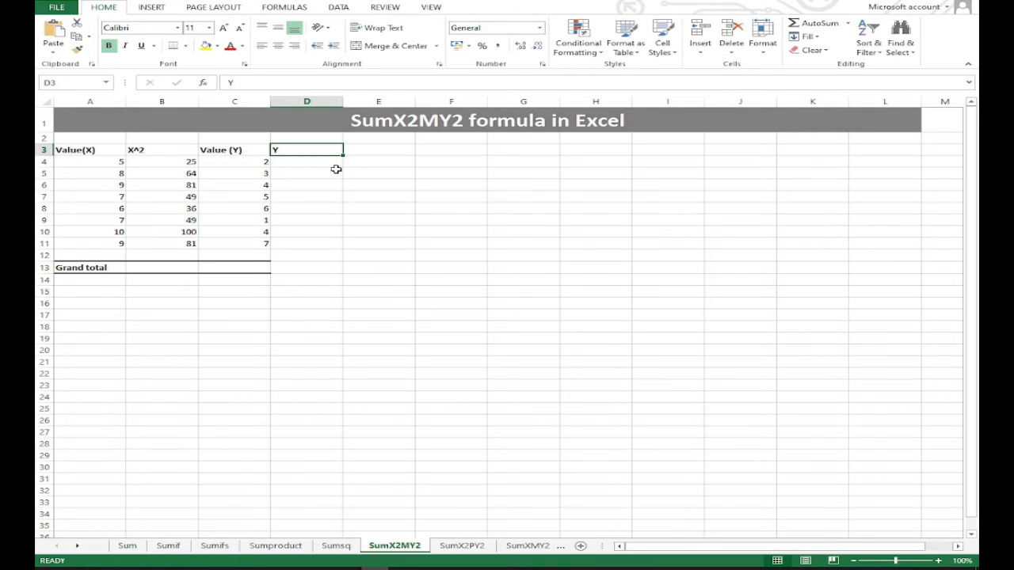
pyautogui.write('^2')
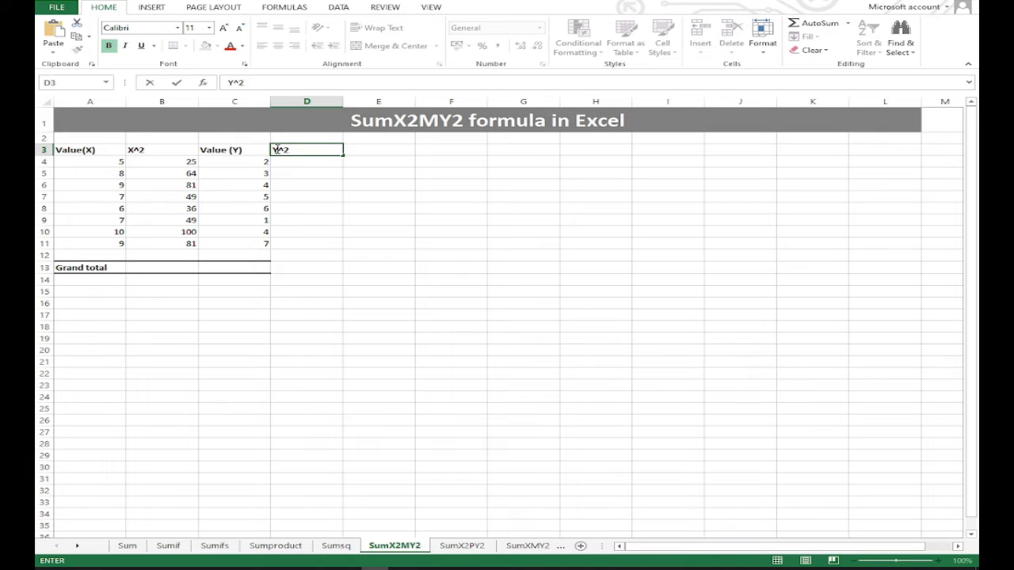
pyautogui.press('Escape')
pyautogui.click(305, 162)
pyautogui.click(303, 150)
pyautogui.click(303, 160)
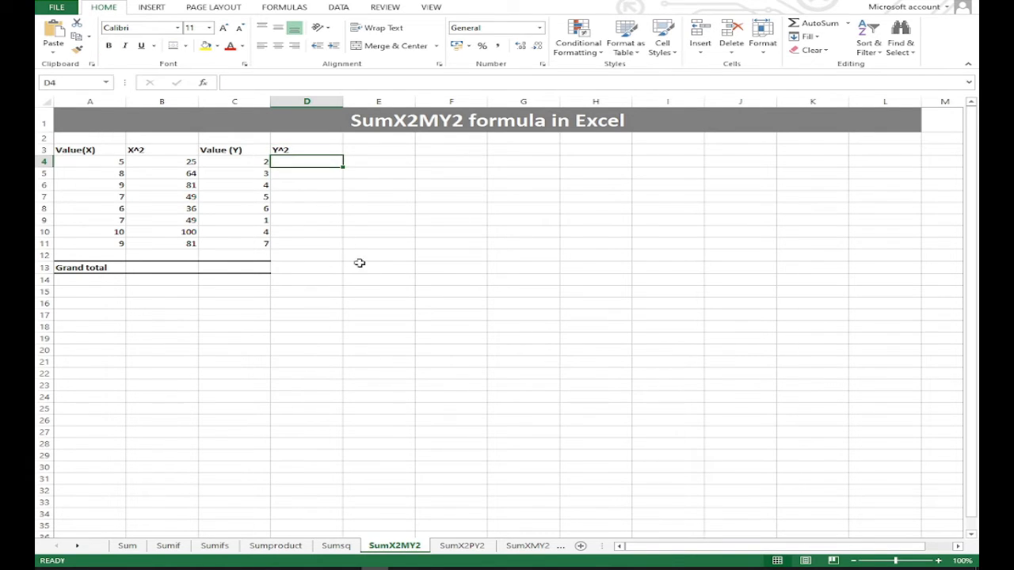
pyautogui.click(310, 206)
pyautogui.click(291, 160)
pyautogui.click(308, 347)
pyautogui.click(308, 314)
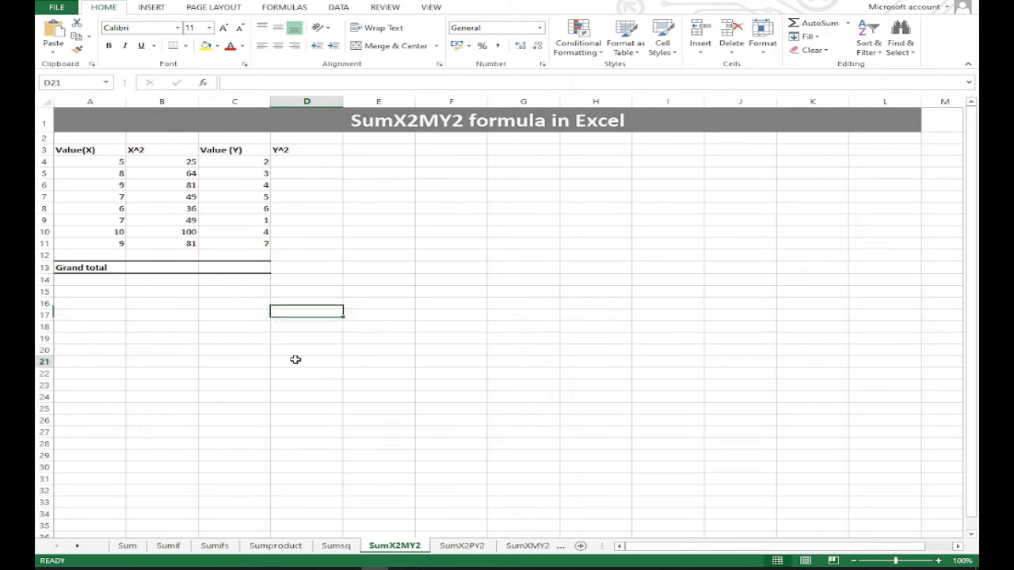
pyautogui.click(324, 304)
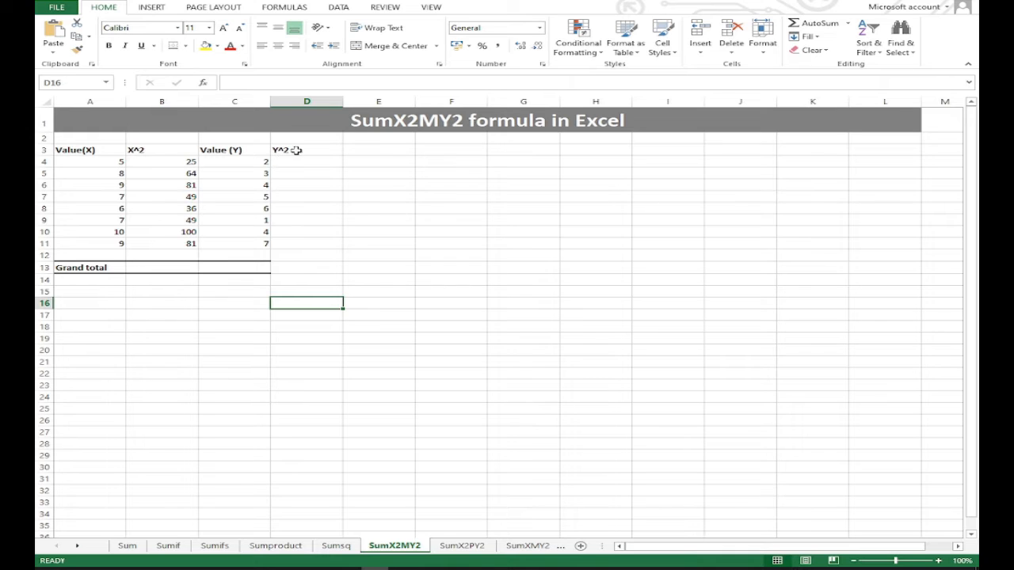
# - Enter the example power formula =5^3 in the empty cell D22 below the table
pyautogui.click(317, 373)
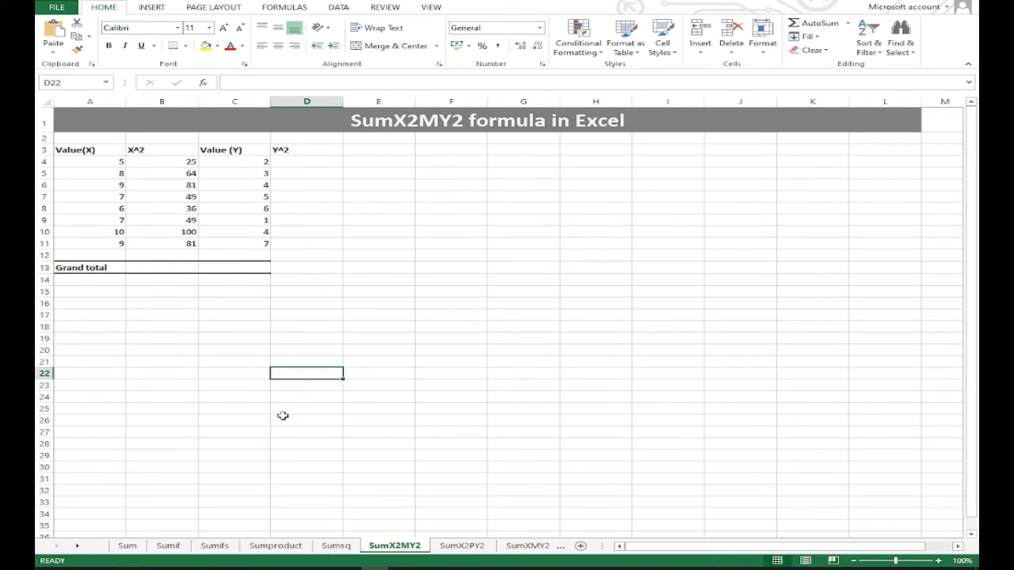
pyautogui.write('=')
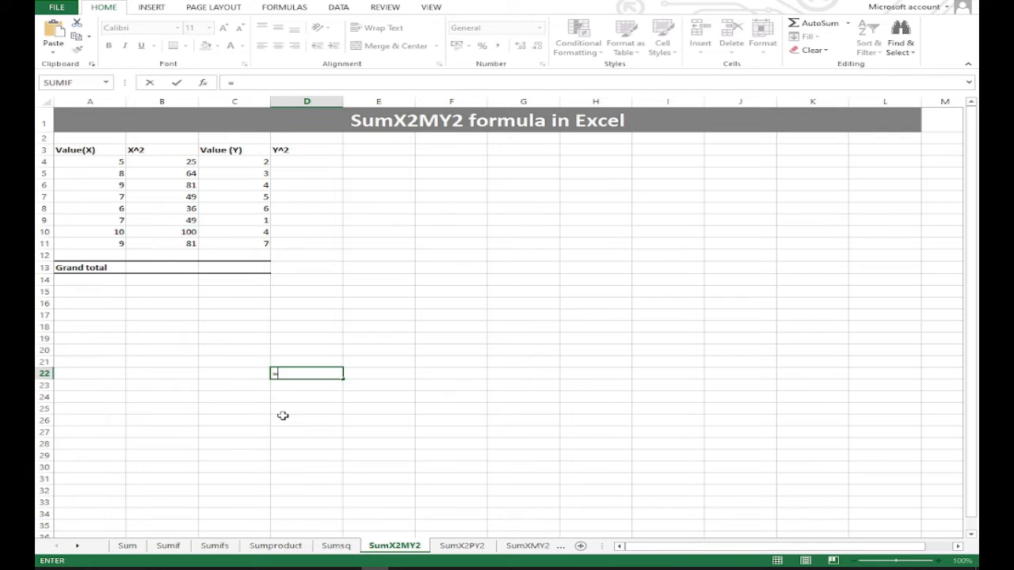
pyautogui.write('S')
pyautogui.press('Return')
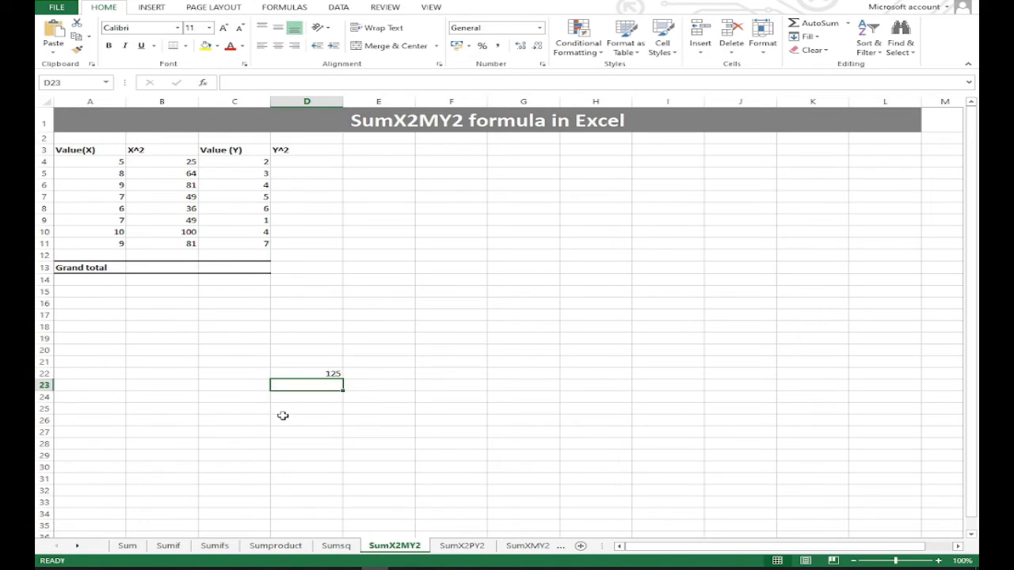
# - Delete the example power formula from cell D22
pyautogui.click(312, 374)
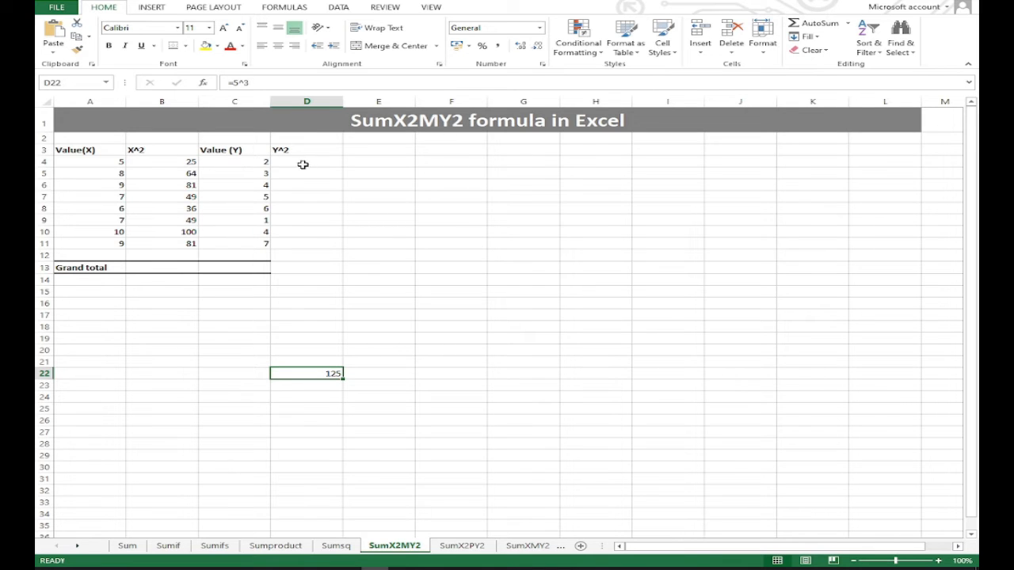
pyautogui.press('Delete')
pyautogui.click(296, 386)
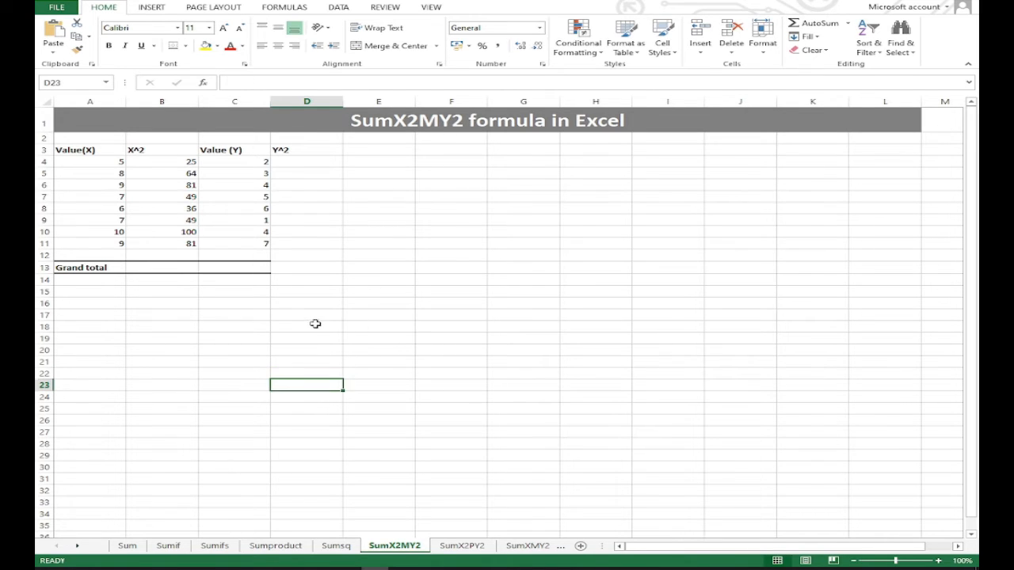
pyautogui.click(314, 324)
# - Enter the formula =C4*C4 in cell D4 to square the first Y value
pyautogui.click(289, 163)
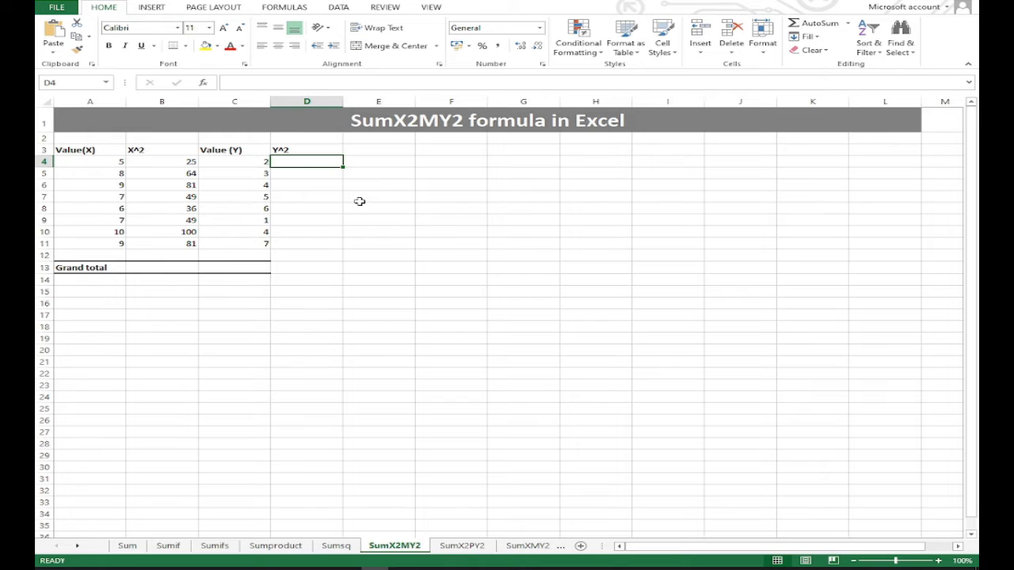
pyautogui.write('=')
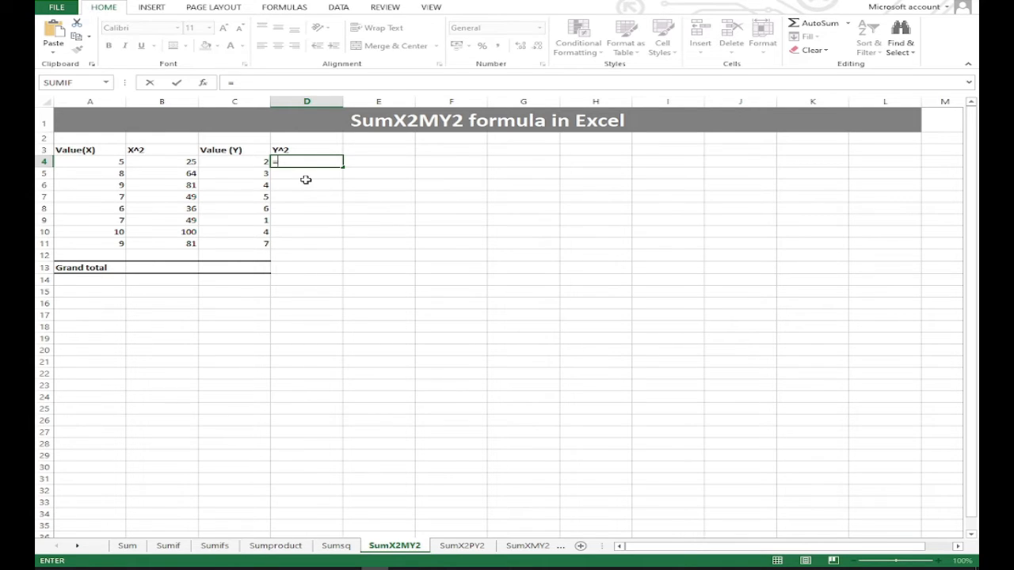
pyautogui.press('Left')
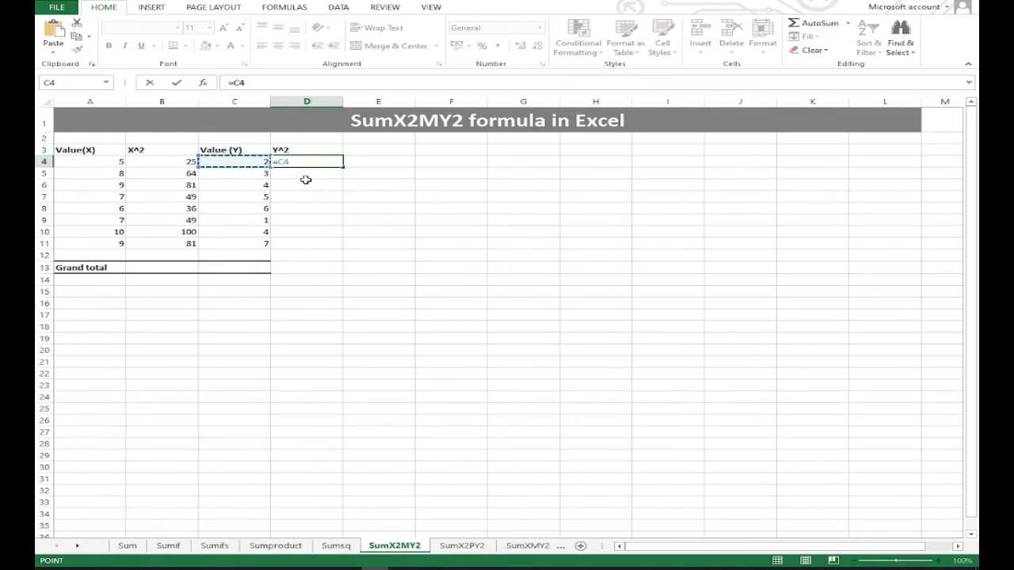
pyautogui.write('*')
pyautogui.press('Left')
pyautogui.press('Return')
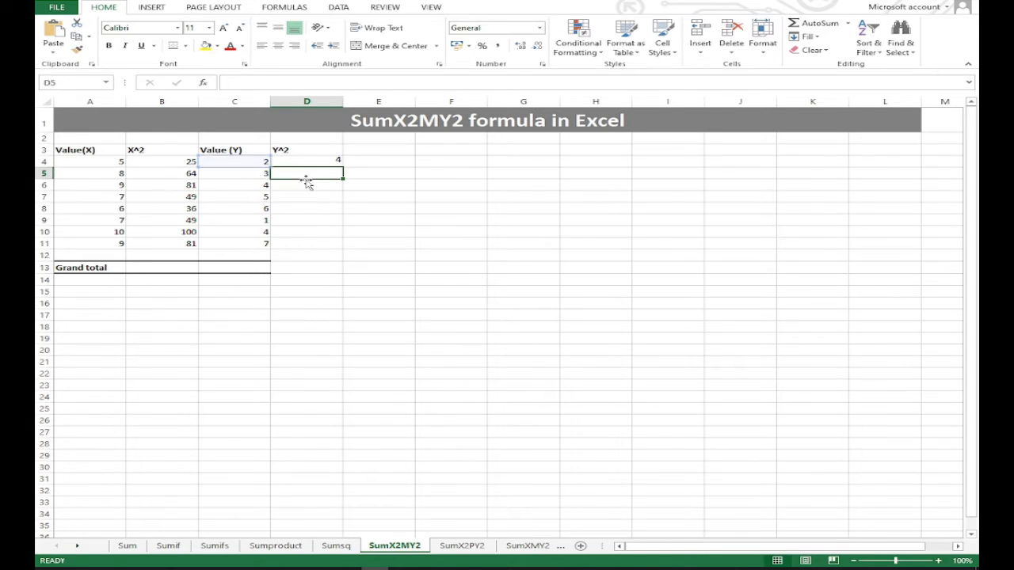
# - Fill the Y^2 formula from cell D4 down to D11
pyautogui.click(313, 153)
pyautogui.click(336, 161)
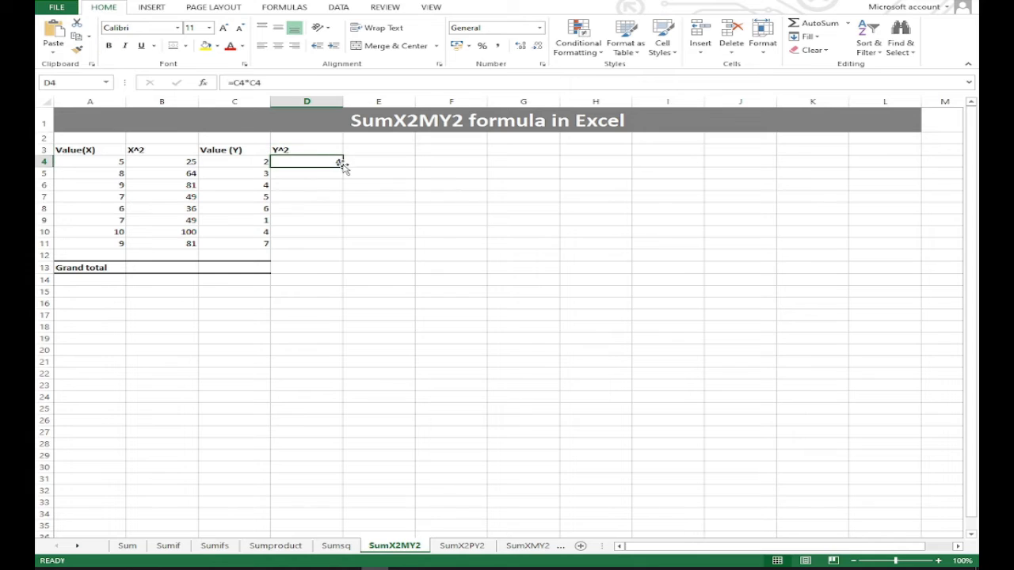
pyautogui.moveTo(341, 164); pyautogui.dragTo(346, 251)
pyautogui.click(378, 267)
pyautogui.click(314, 264)
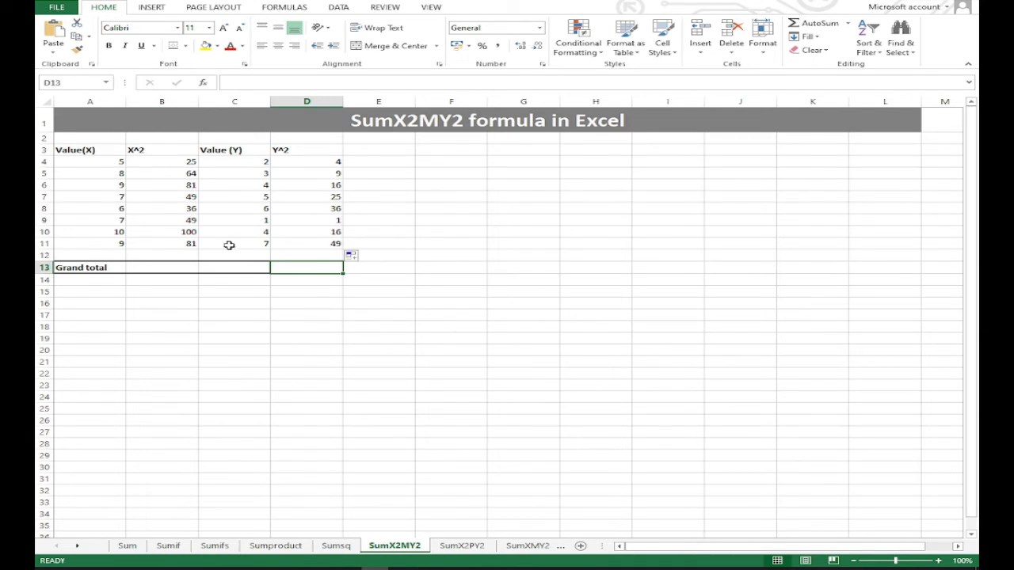
pyautogui.click(299, 298)
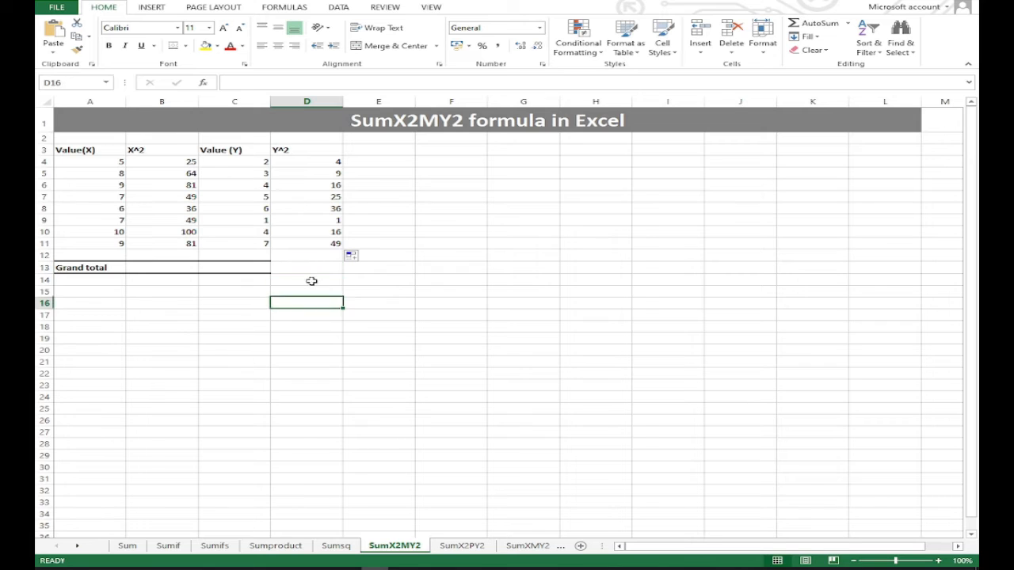
pyautogui.click(322, 271)
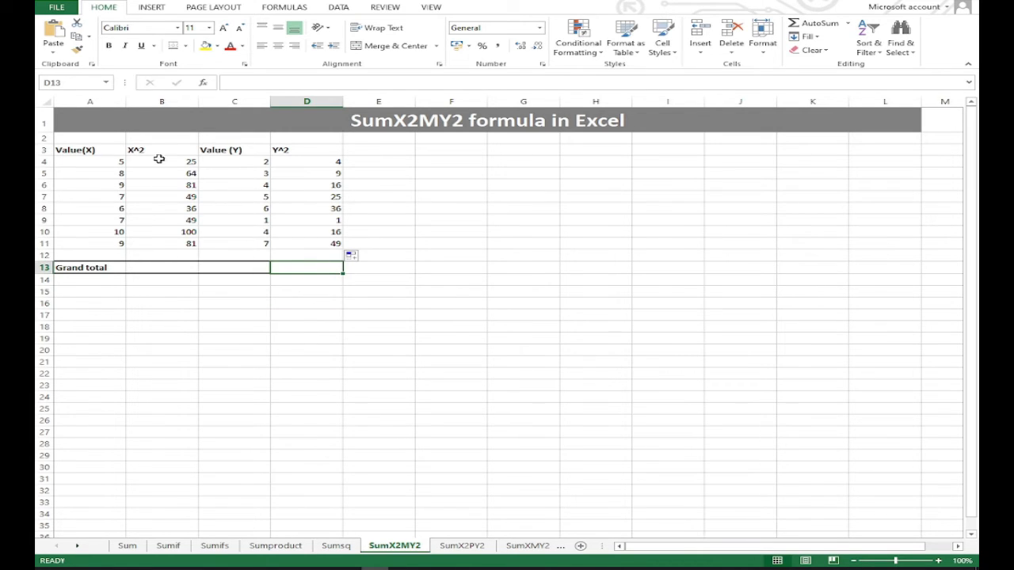
pyautogui.click(357, 151)
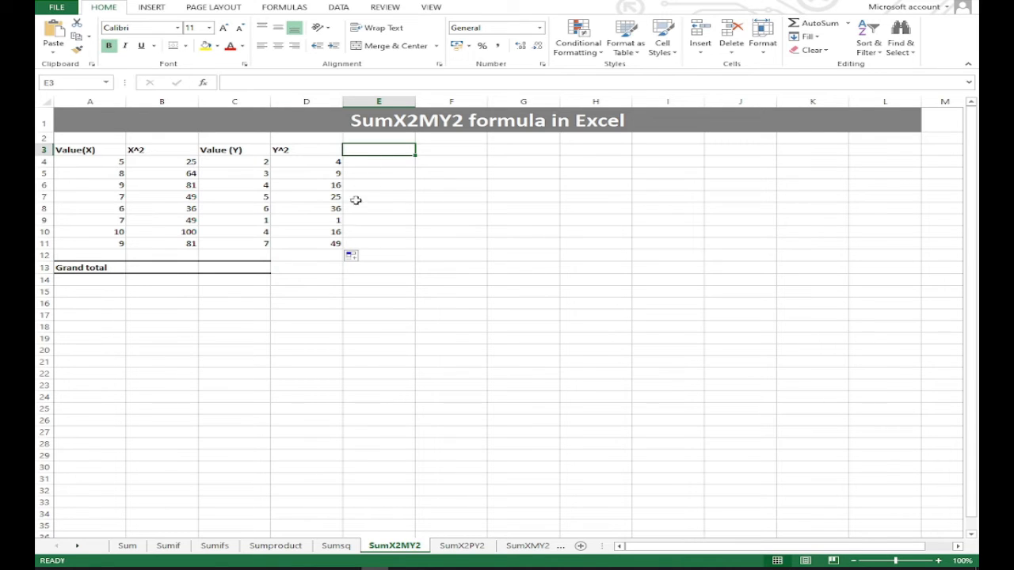
pyautogui.click(320, 265)
pyautogui.click(373, 151)
pyautogui.click(390, 264)
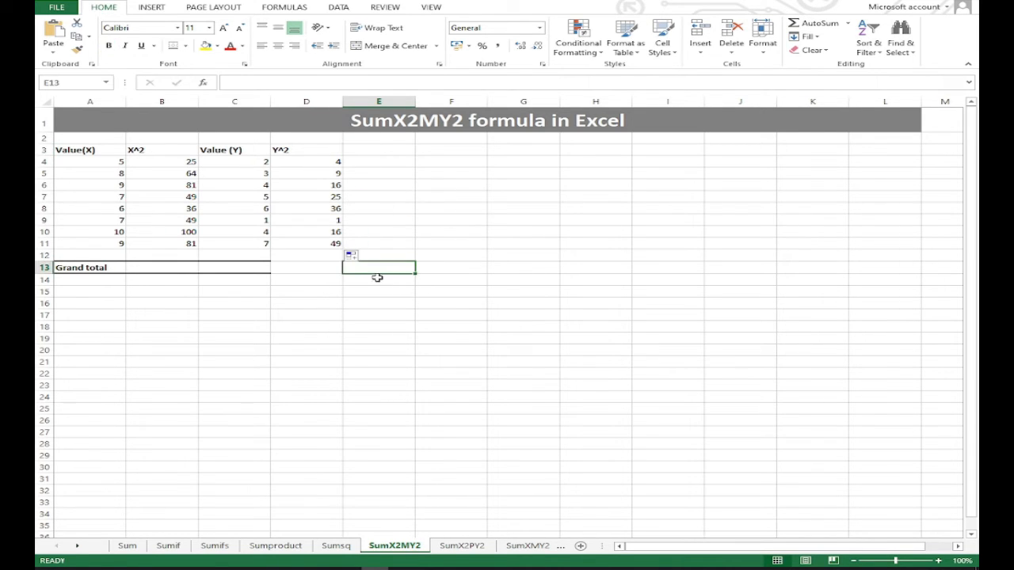
pyautogui.click(362, 152)
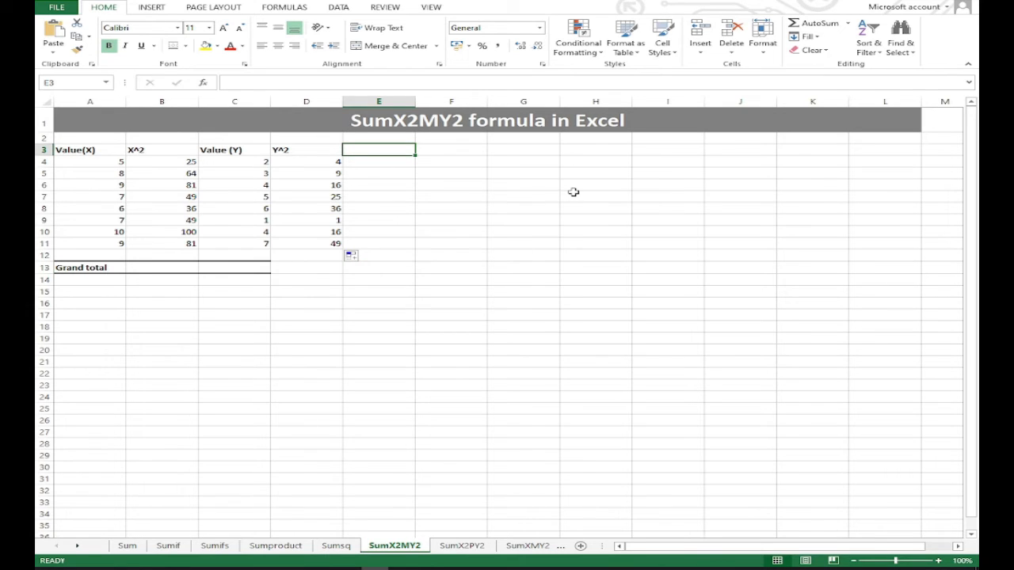
# - Enter the heading X^2-Y^2 in cell E3, beside the Y^2 heading
pyautogui.write('X')
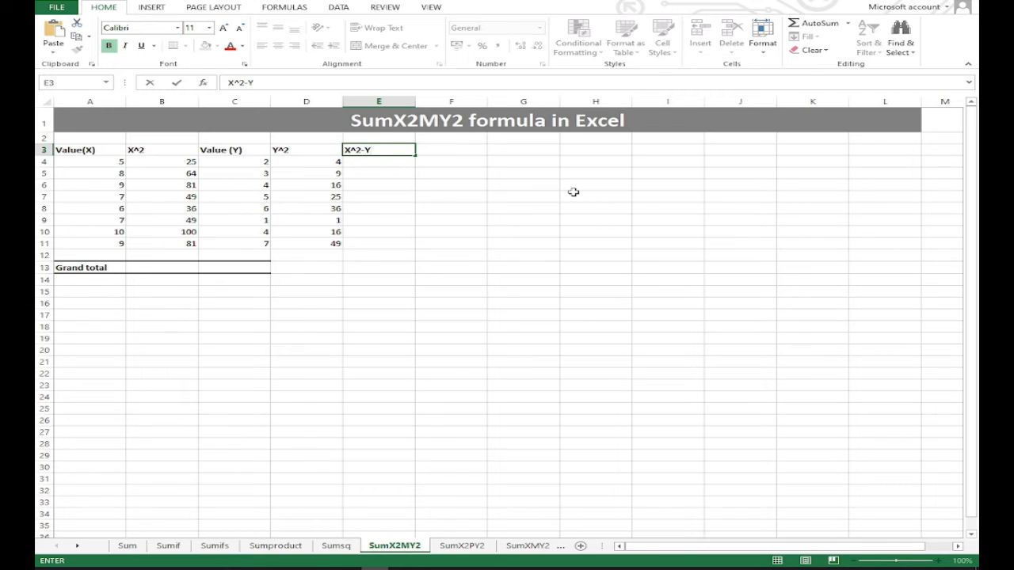
pyautogui.write('^2')
pyautogui.press('BackSpace')
pyautogui.press('BackSpace')
pyautogui.write('^2')
pyautogui.click(421, 206)
pyautogui.click(365, 160)
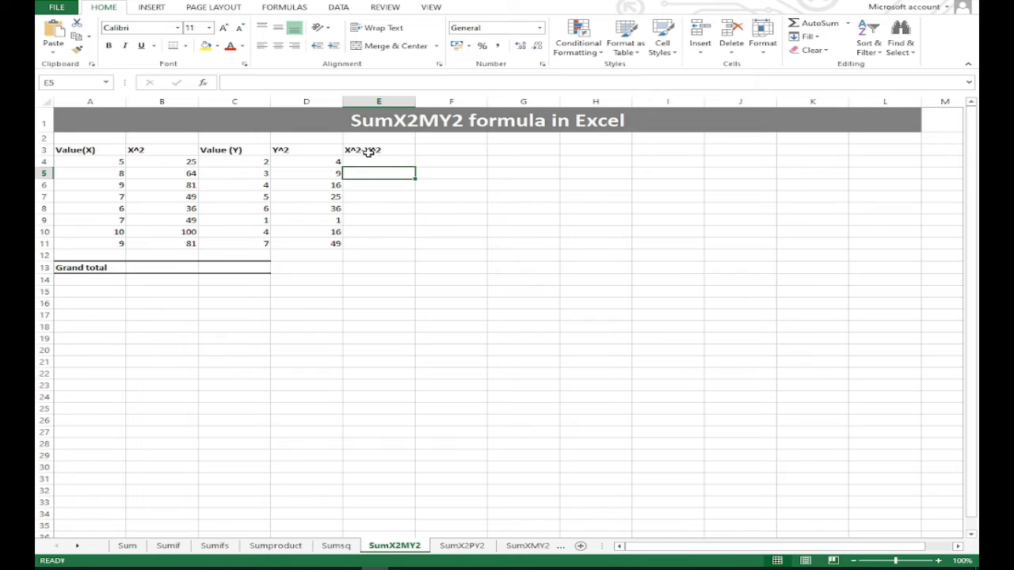
pyautogui.click(371, 151)
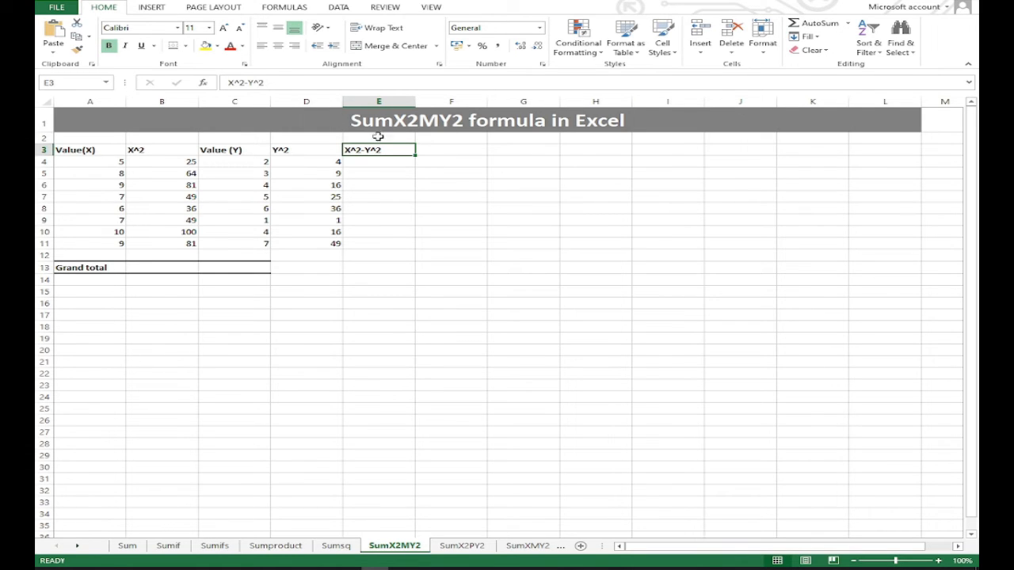
# - Enter the formula =B4-D4 in cell E4 to subtract Y^2 from X^2, and fill it down to E11
pyautogui.click(390, 164)
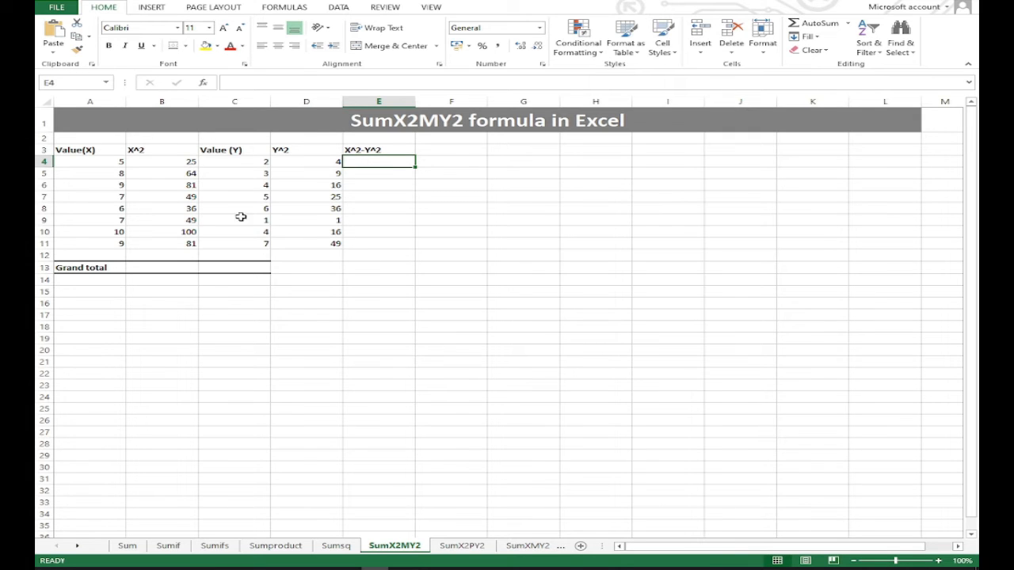
pyautogui.moveTo(152, 145); pyautogui.dragTo(162, 255)
pyautogui.moveTo(301, 152); pyautogui.dragTo(318, 246)
pyautogui.click(366, 161)
pyautogui.write('=')
pyautogui.press('Left')
pyautogui.press('Left')
pyautogui.press('Left')
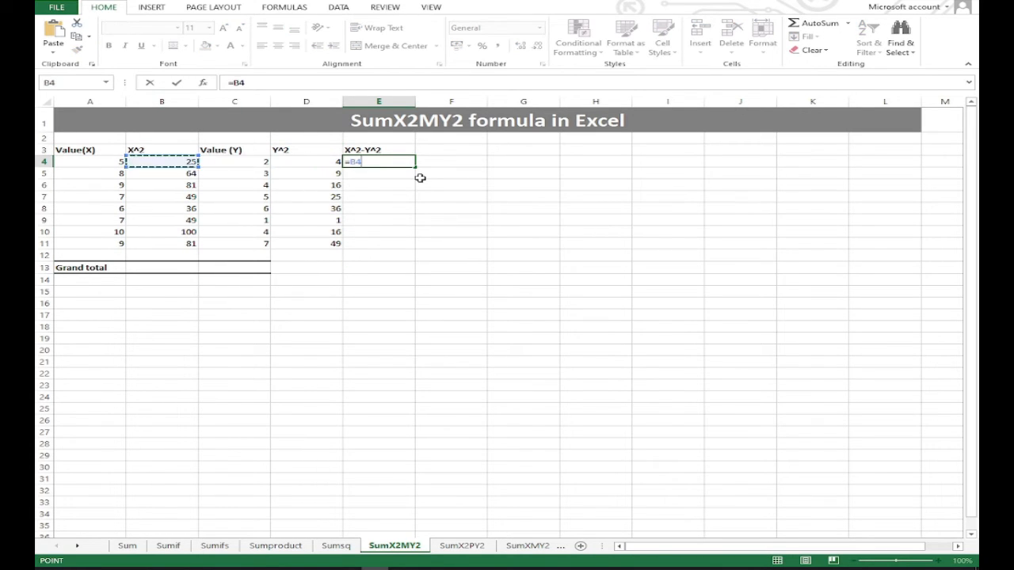
pyautogui.write('-')
pyautogui.press('Left')
pyautogui.press('Left')
pyautogui.press('Right')
pyautogui.press('Return')
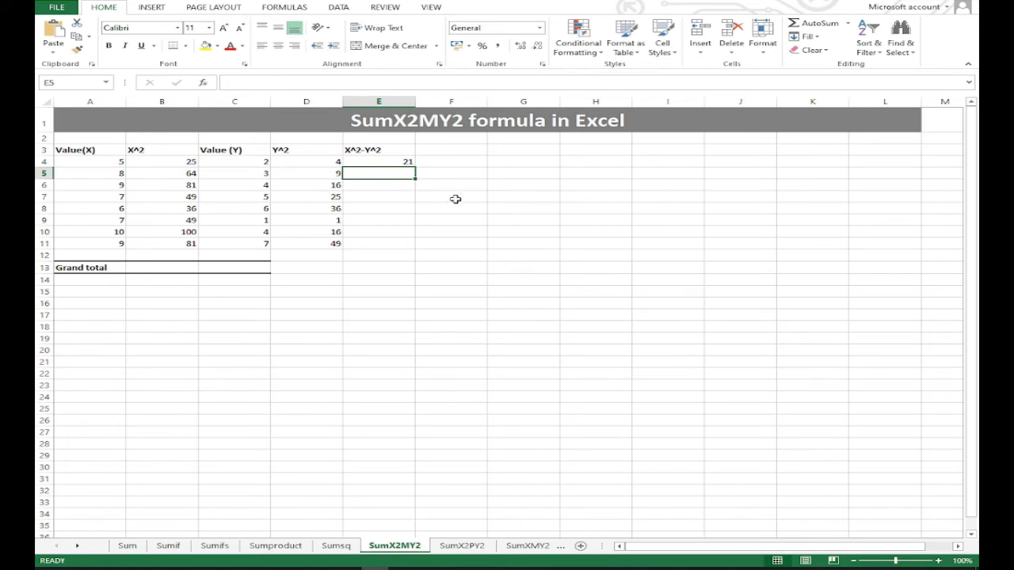
pyautogui.click(372, 159)
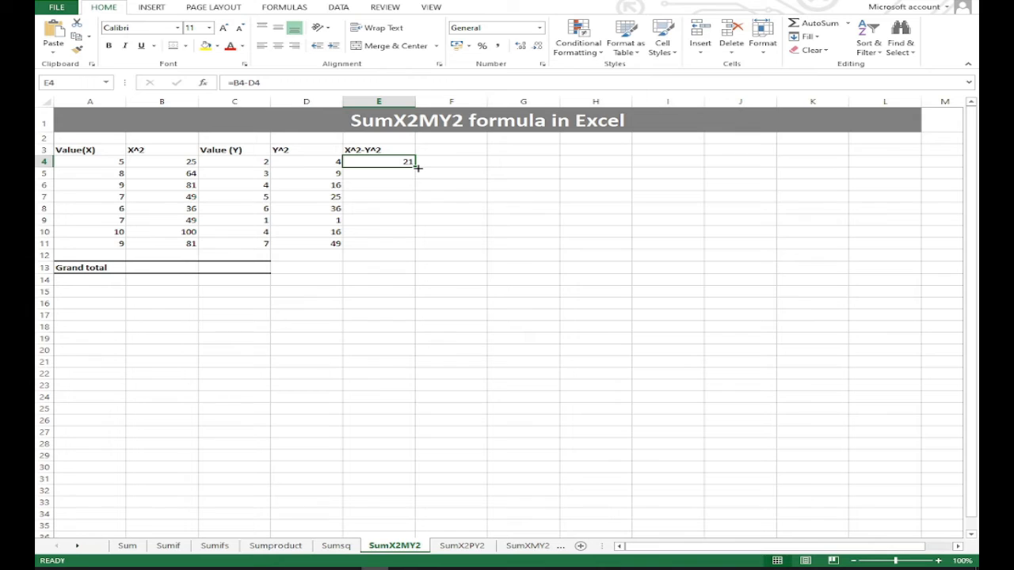
pyautogui.moveTo(418, 167); pyautogui.dragTo(412, 246)
# - Give cell E13 a top and double bottom border and total the X^2-Y^2 column there with =SUM(E4:E12)
pyautogui.click(412, 266)
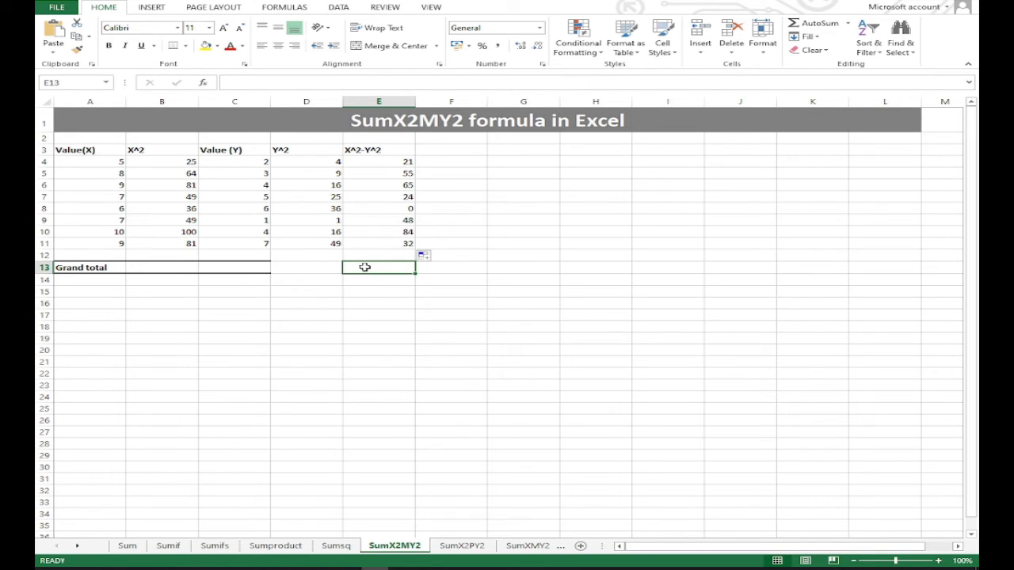
pyautogui.click(173, 45)
pyautogui.click(388, 349)
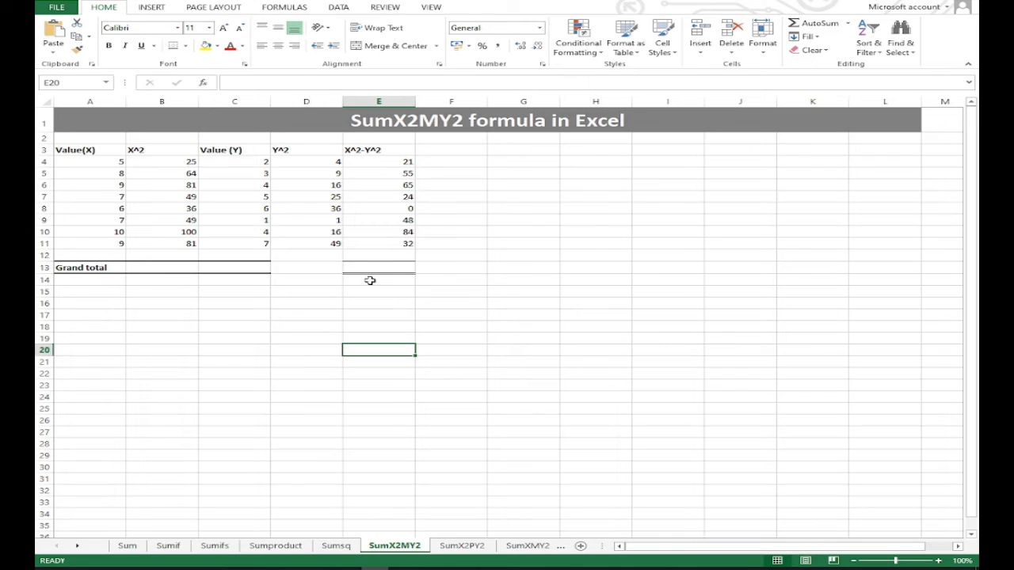
pyautogui.click(392, 272)
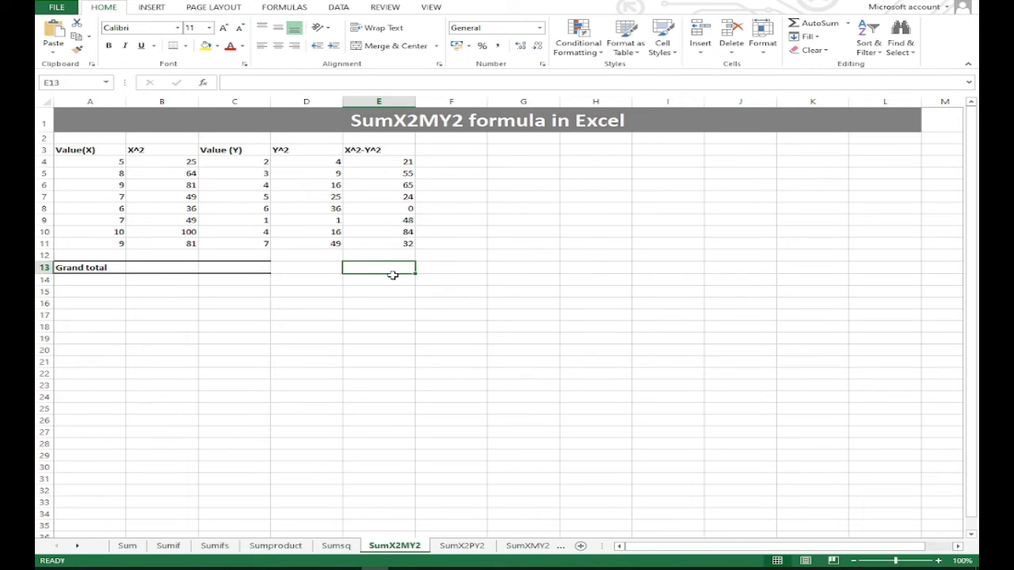
pyautogui.hotkey('alt', '=')
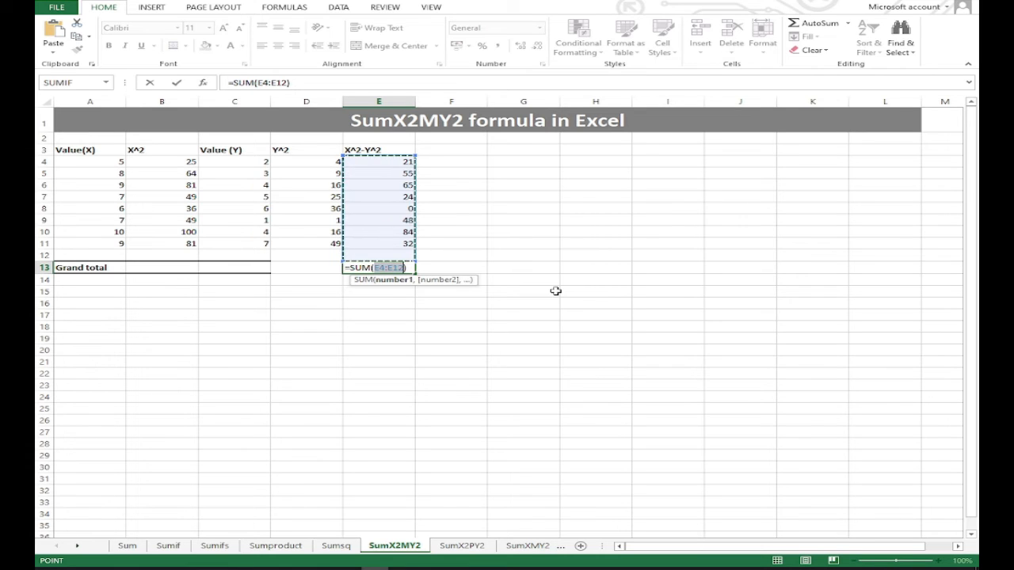
pyautogui.press('Return')
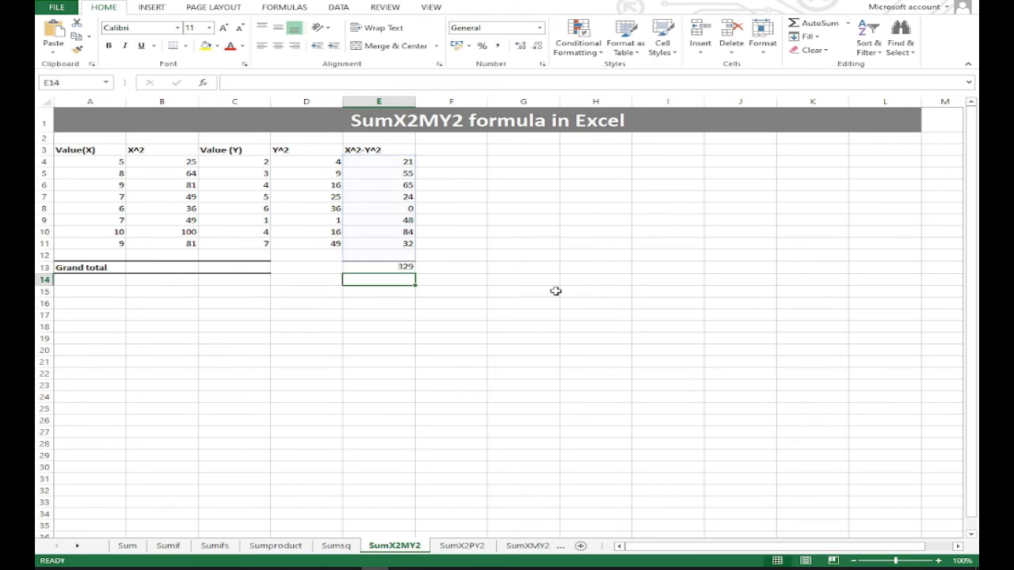
# - Highlight the X^2-Y^2 grand total in cell E13 with a yellow fill
pyautogui.click(426, 329)
pyautogui.click(366, 270)
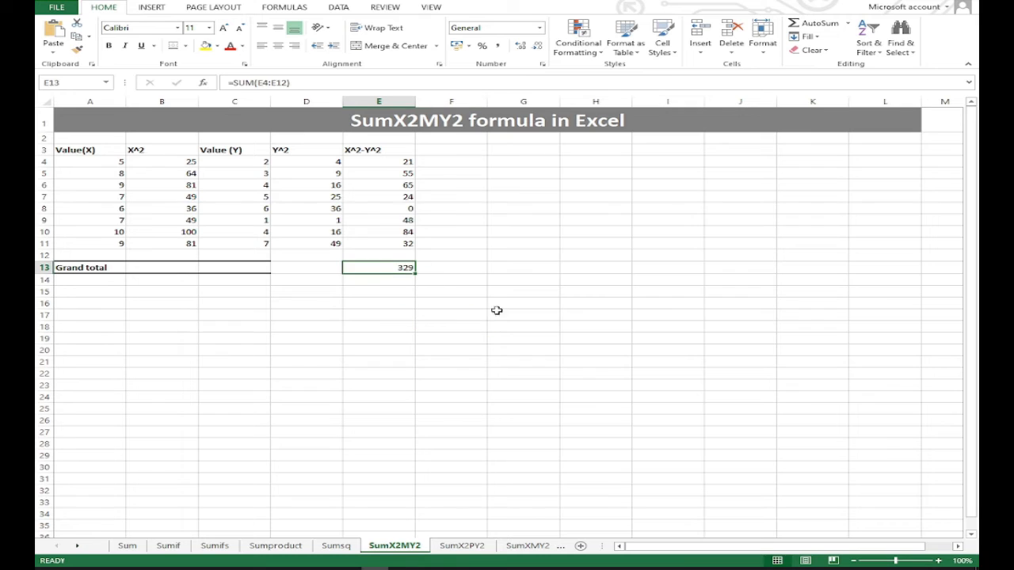
pyautogui.click(208, 46)
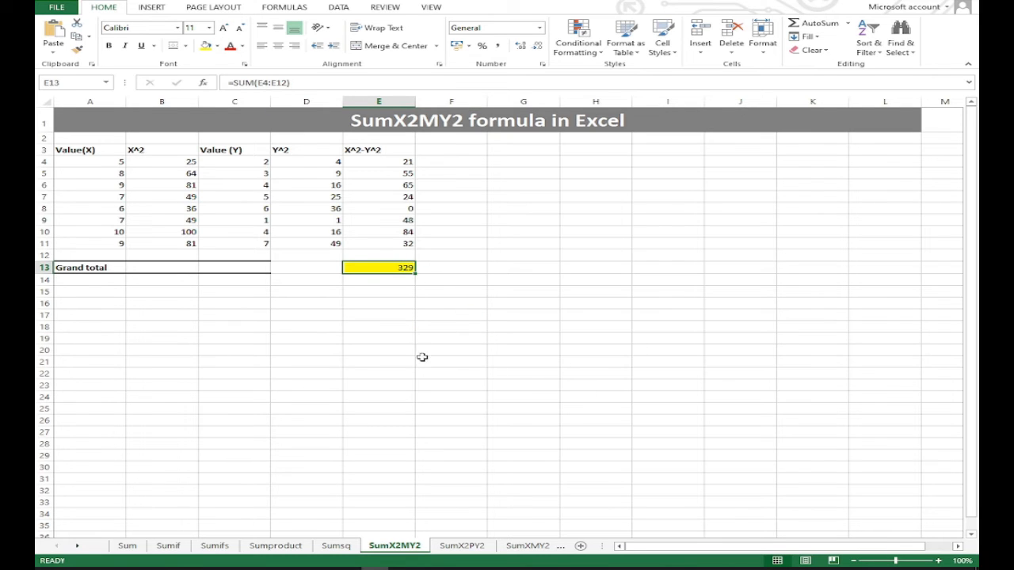
pyautogui.click(420, 358)
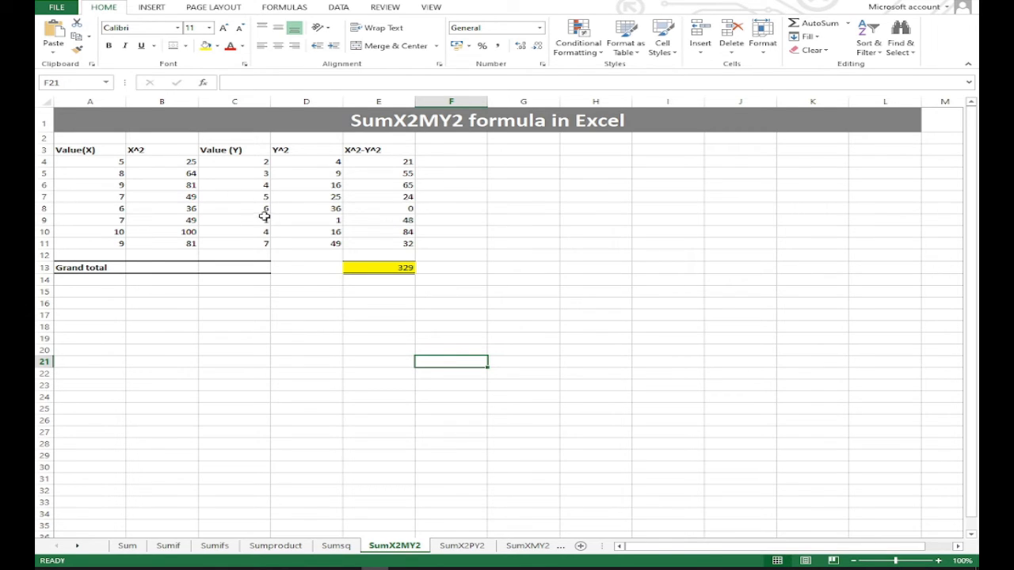
pyautogui.click(402, 267)
pyautogui.moveTo(305, 386); pyautogui.dragTo(305, 373)
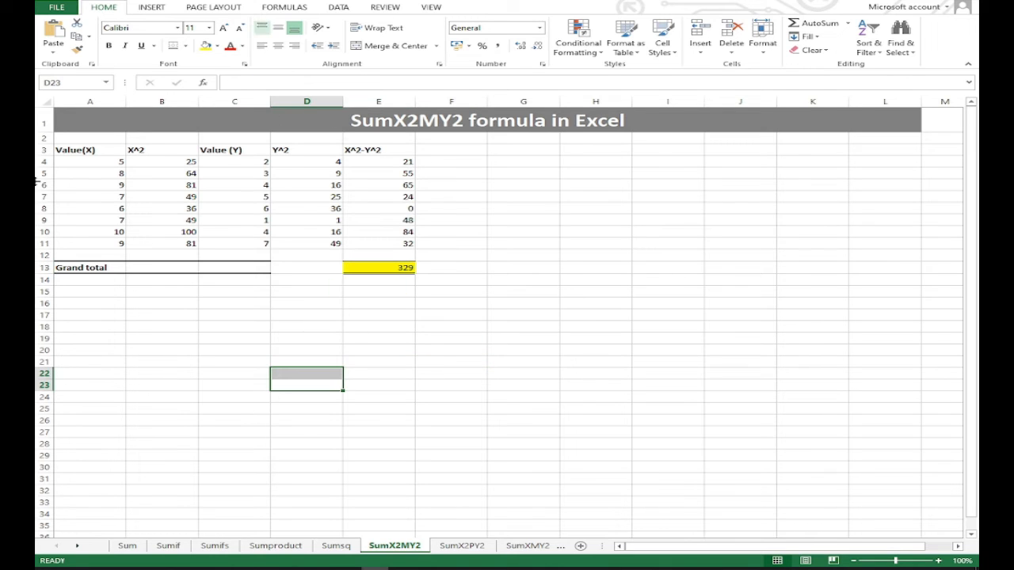
pyautogui.moveTo(124, 350); pyautogui.dragTo(162, 349)
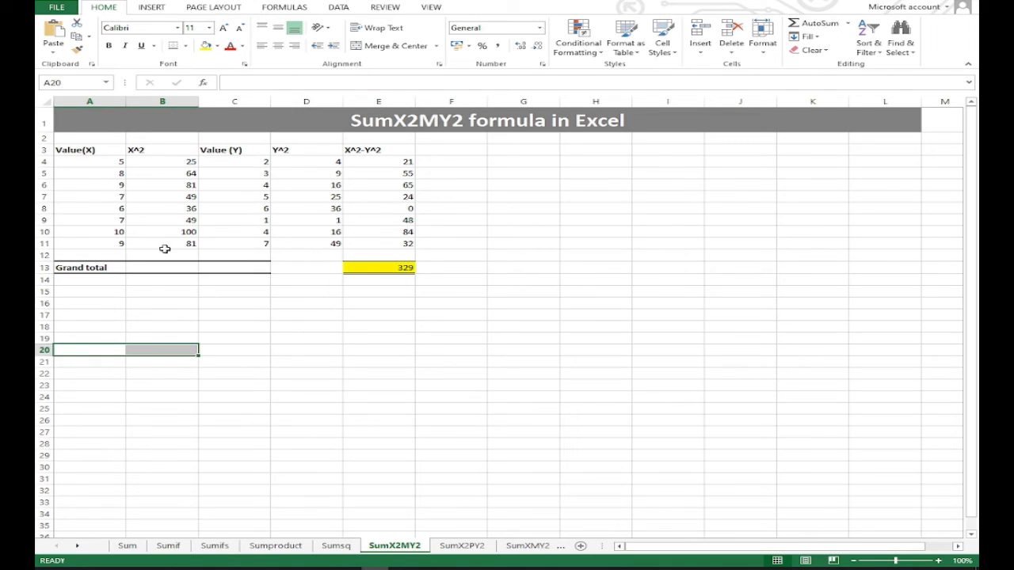
# - Copy the Value(X) column from A3:A11 to A17:A25 below the table
pyautogui.click(72, 150)
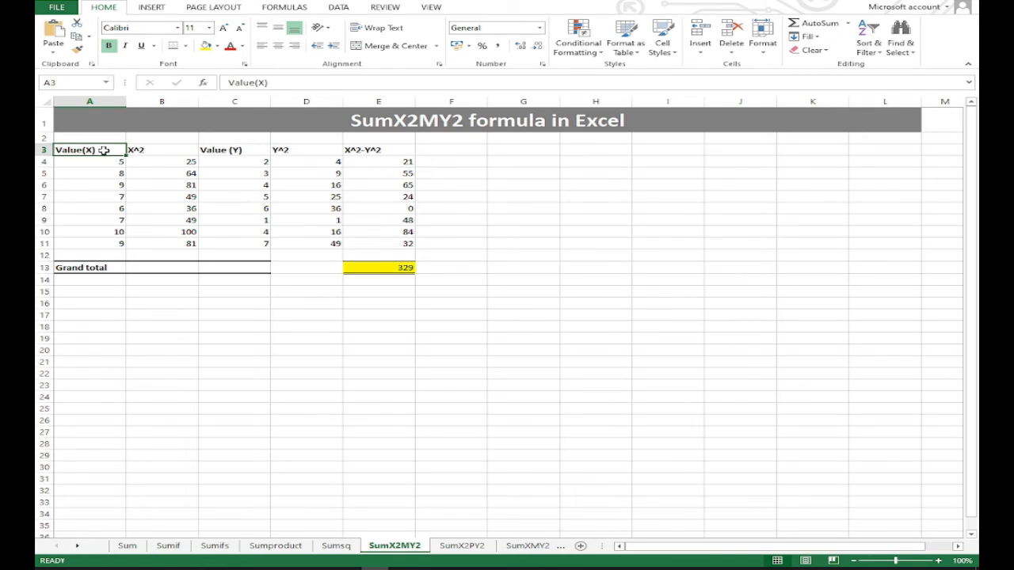
pyautogui.moveTo(103, 150); pyautogui.dragTo(102, 251)
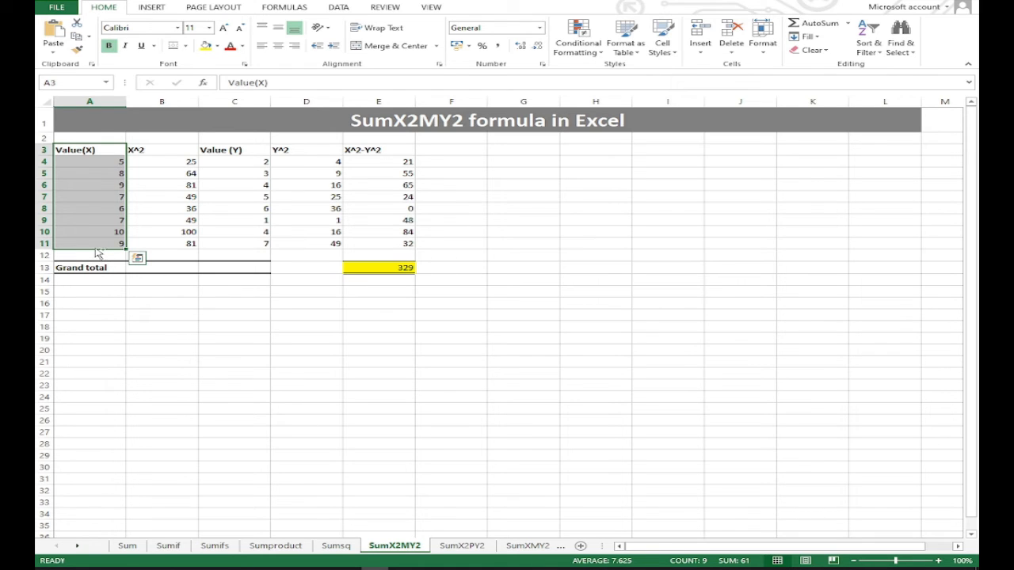
pyautogui.moveTo(97, 252); pyautogui.dragTo(96, 417)
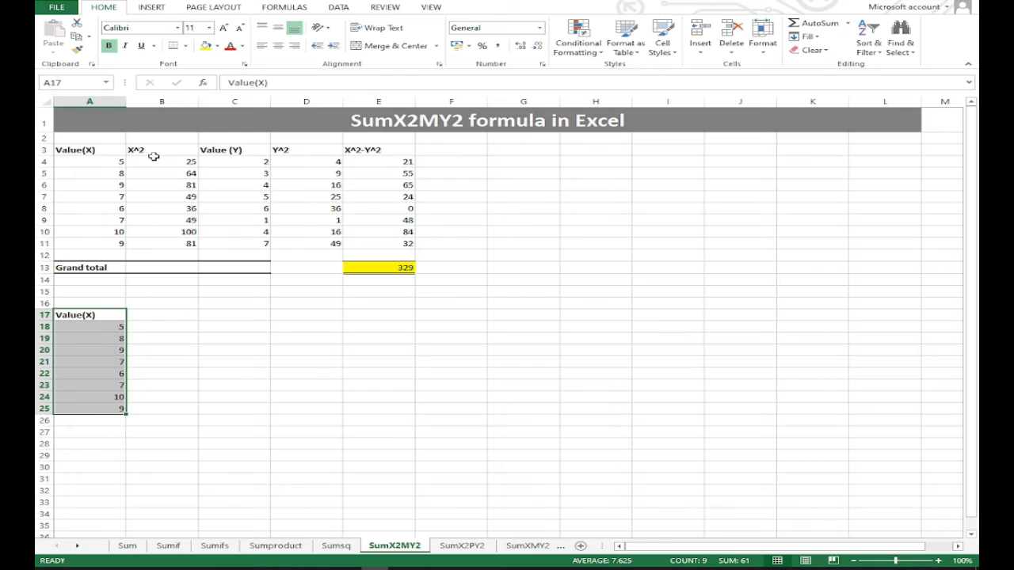
# - Copy the Value (Y) column from C3:C11 to B17:B25, beside the copied X values
pyautogui.moveTo(208, 149); pyautogui.dragTo(245, 244)
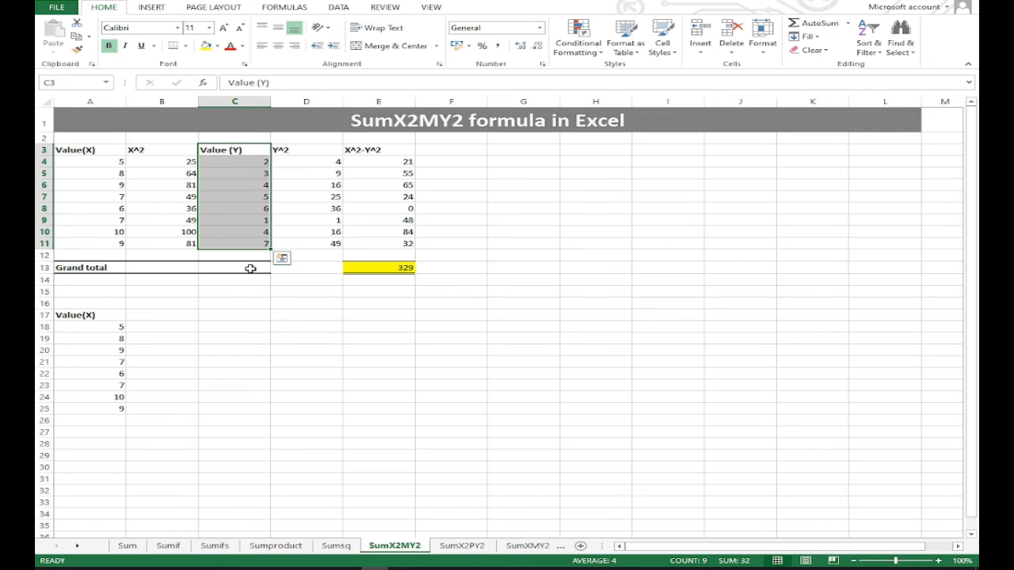
pyautogui.moveTo(237, 251); pyautogui.dragTo(181, 405)
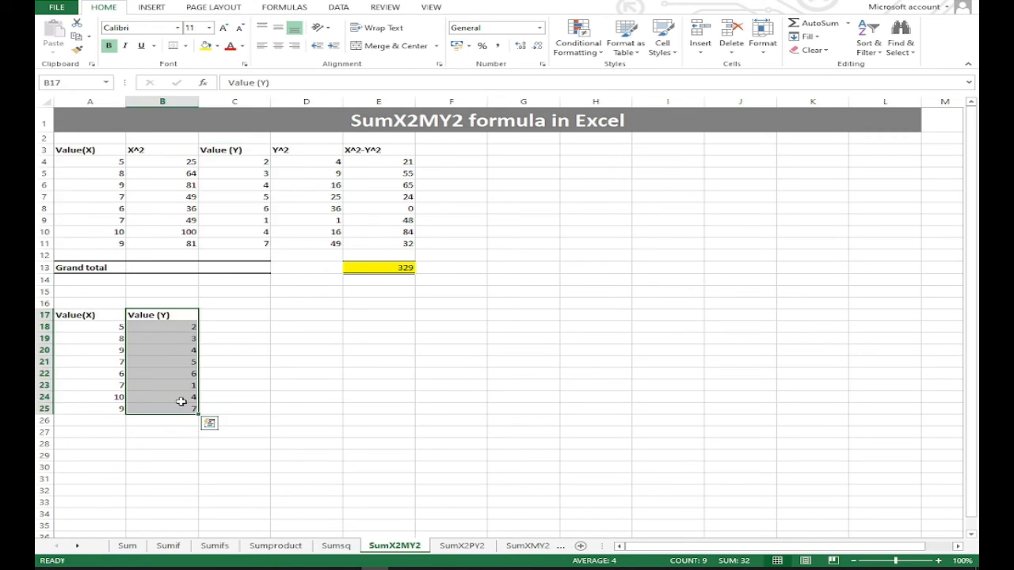
pyautogui.click(209, 423)
pyautogui.click(296, 368)
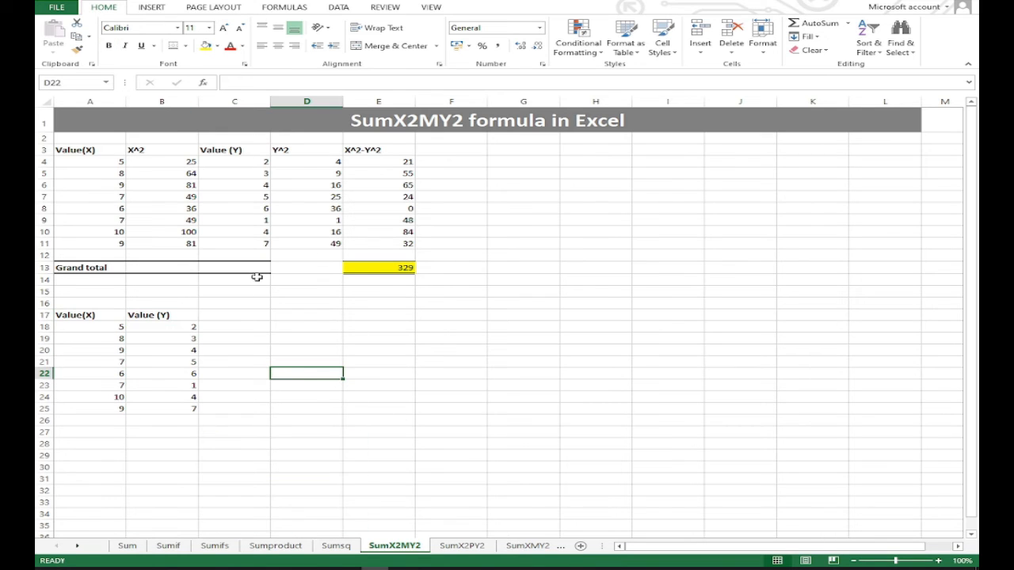
# - Enter the label Grand Total in cell A26 below the copied X values
pyautogui.click(109, 420)
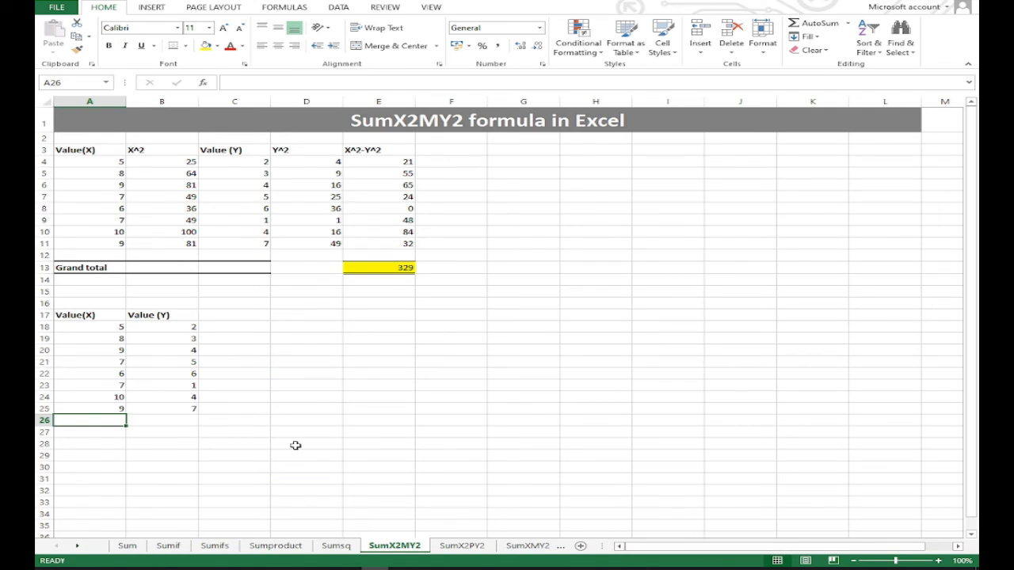
pyautogui.write('G')
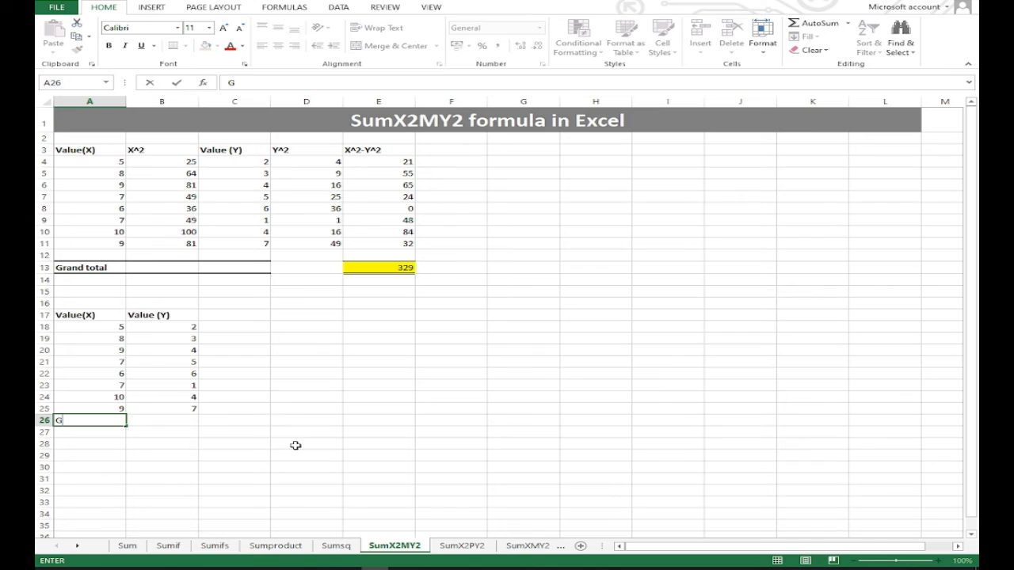
pyautogui.write('rand Total')
pyautogui.press('Return')
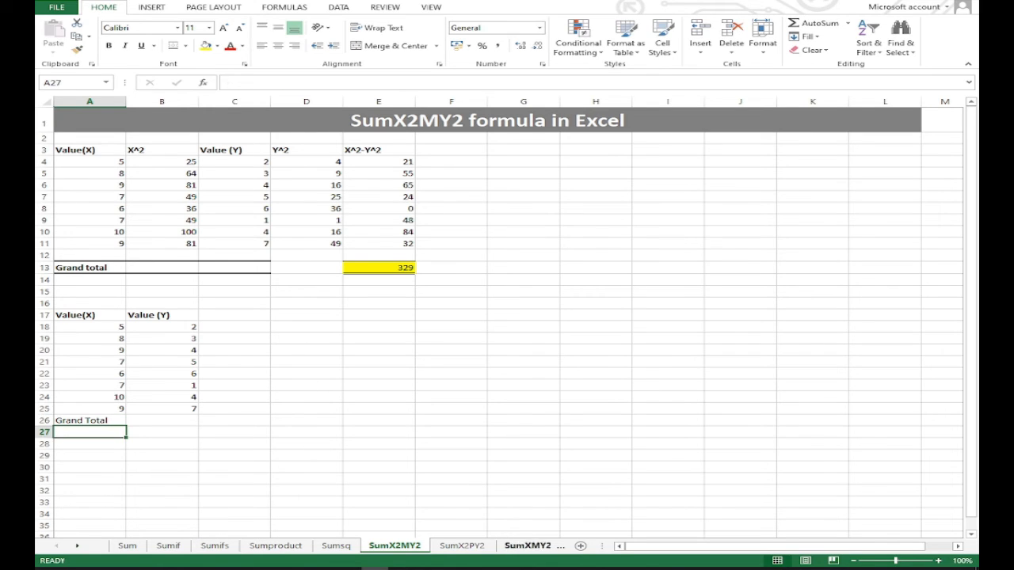
pyautogui.click(155, 417)
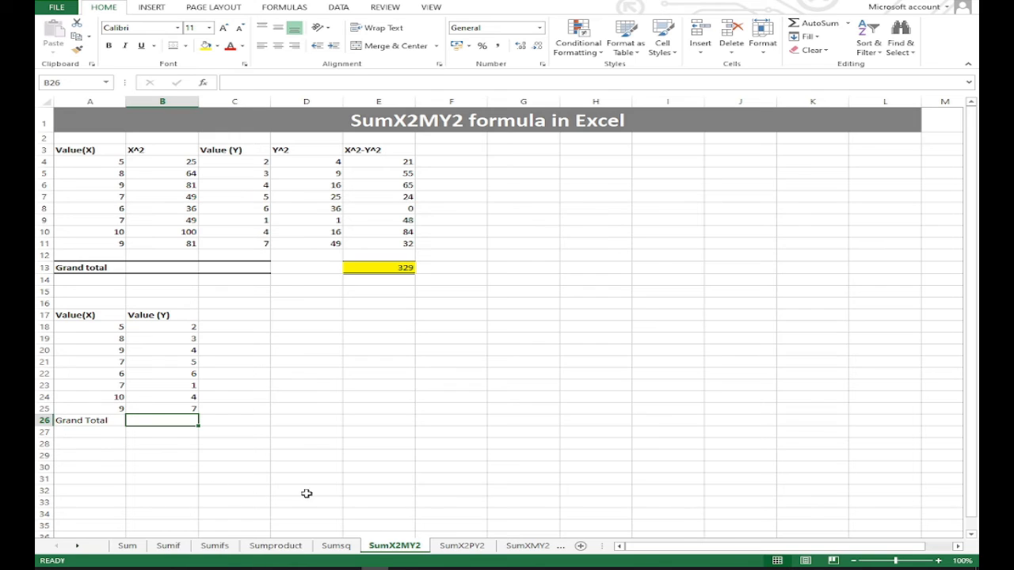
pyautogui.write('=')
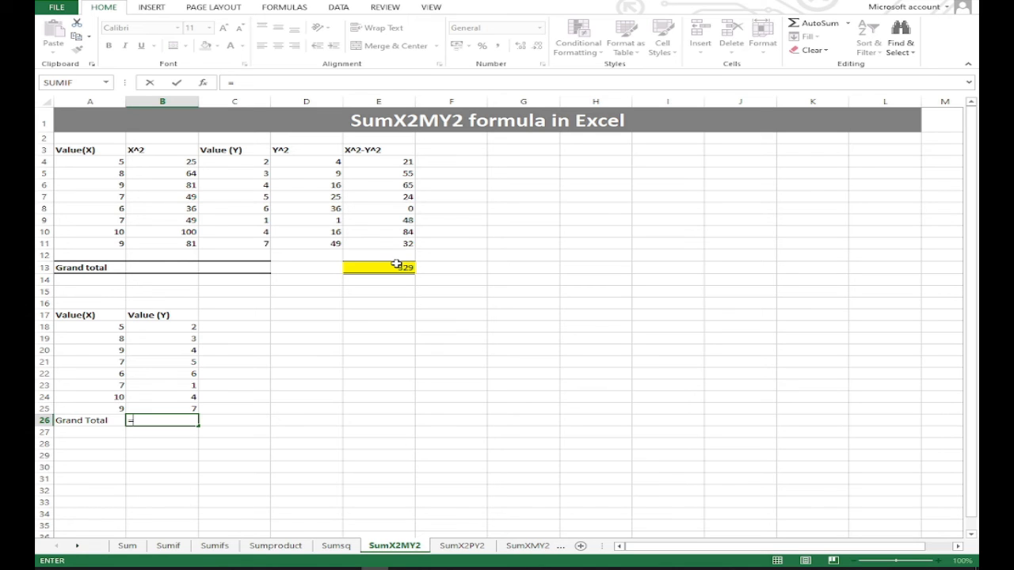
pyautogui.click(160, 101)
pyautogui.press('Escape')
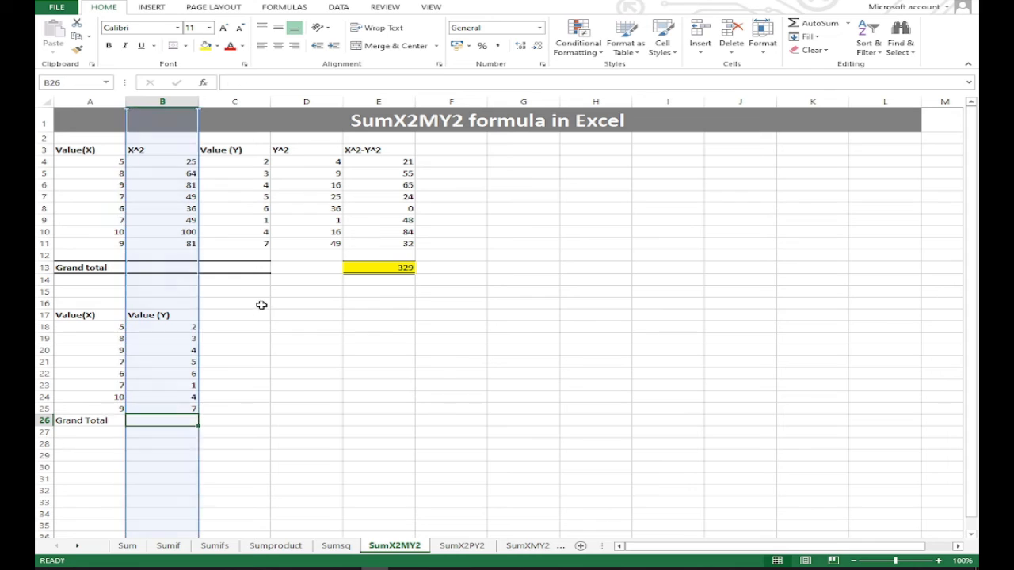
pyautogui.click(304, 102)
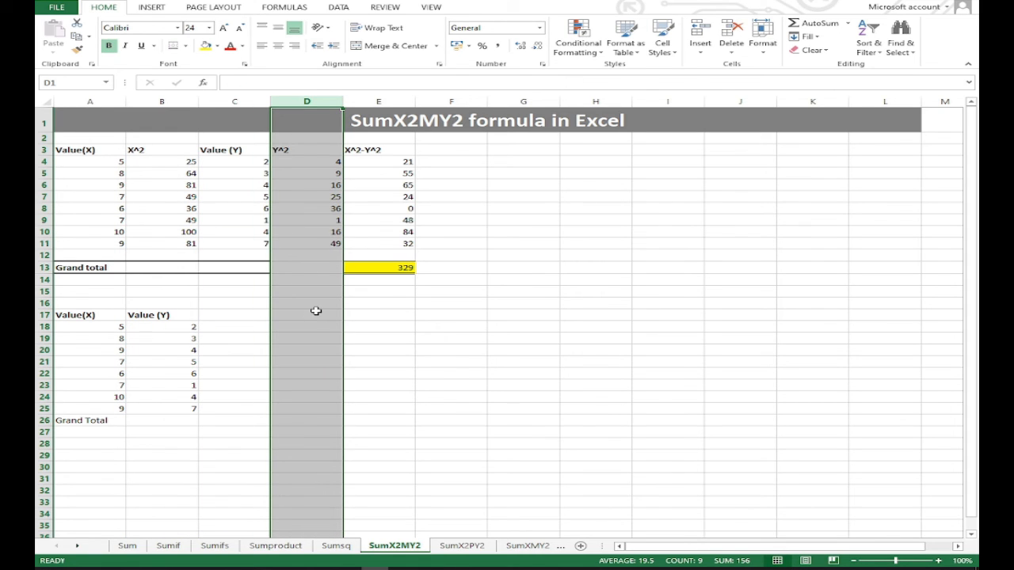
# - Enter =SUMX2MY2(A18:A25,B18:B25) in cell B26 to total the squared differences of the copied X and Y values
pyautogui.click(170, 423)
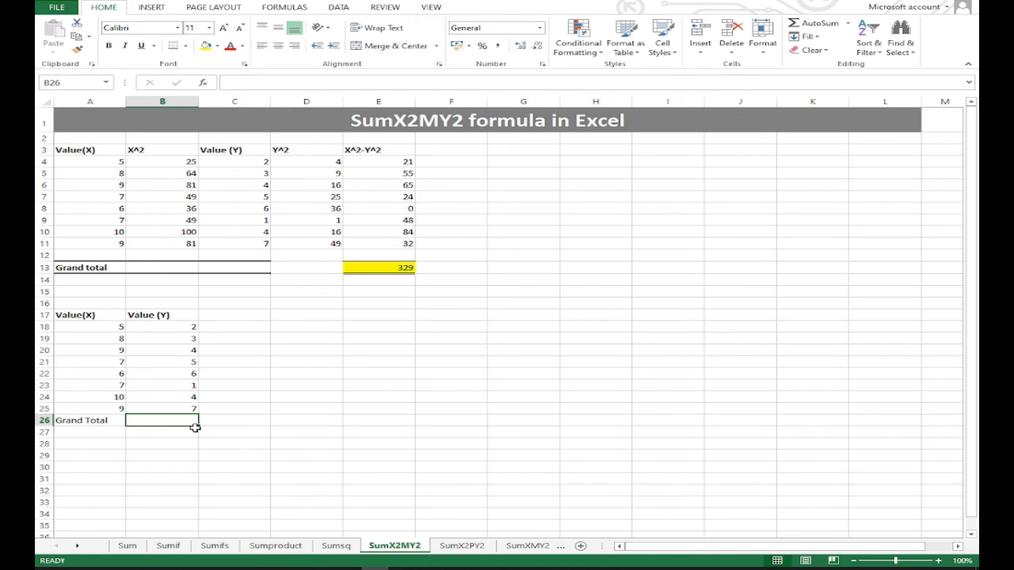
pyautogui.write('=syn')
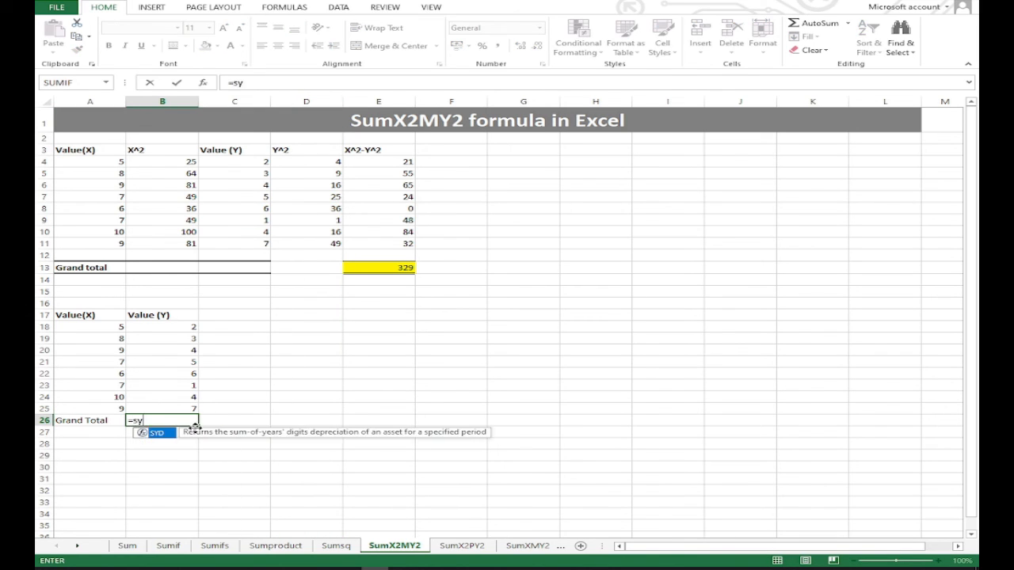
pyautogui.press('BackSpace')
pyautogui.press('BackSpace')
pyautogui.press('BackSpace')
pyautogui.press('BackSpace')
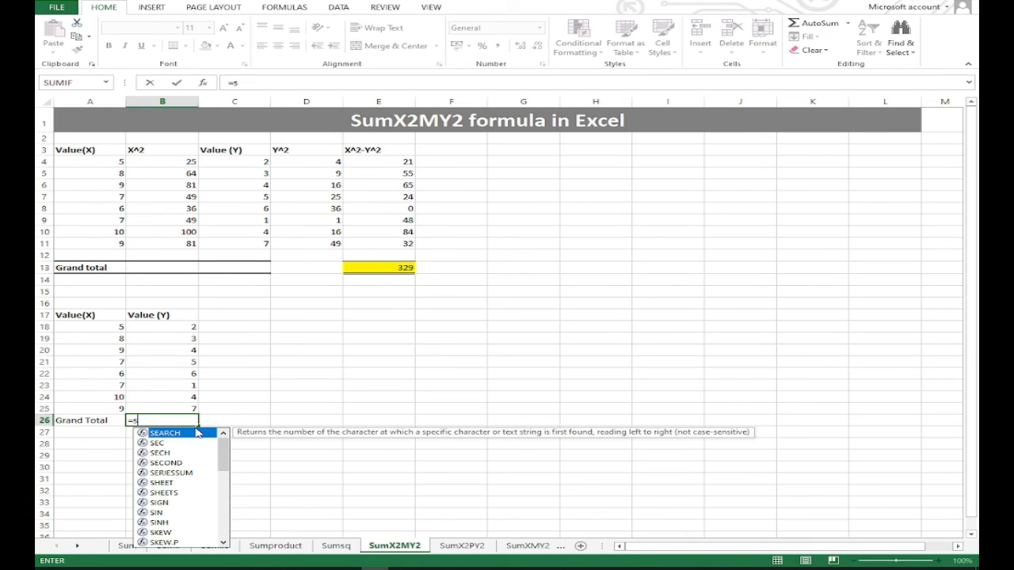
pyautogui.write('um')
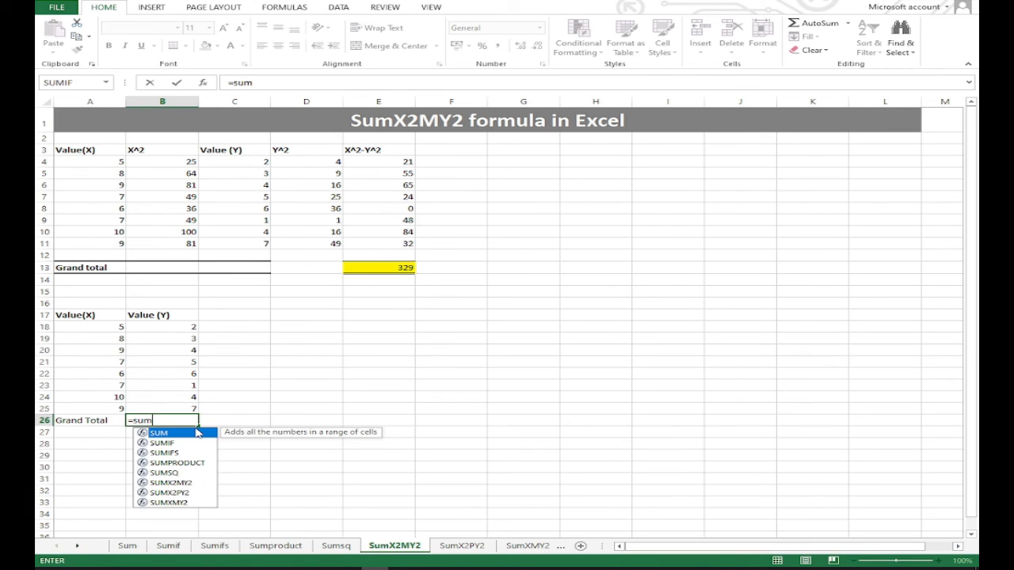
pyautogui.write('x')
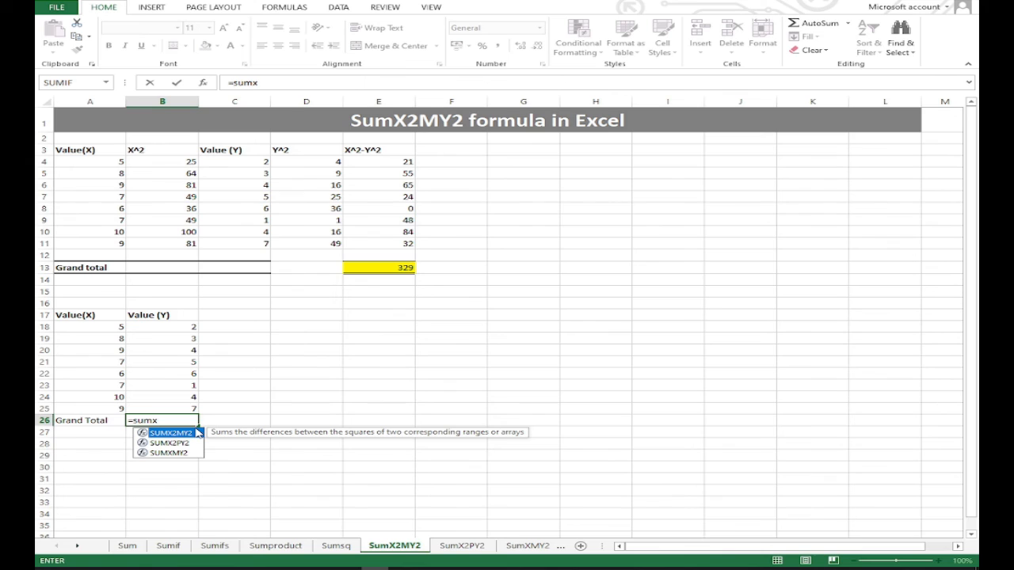
pyautogui.write('2')
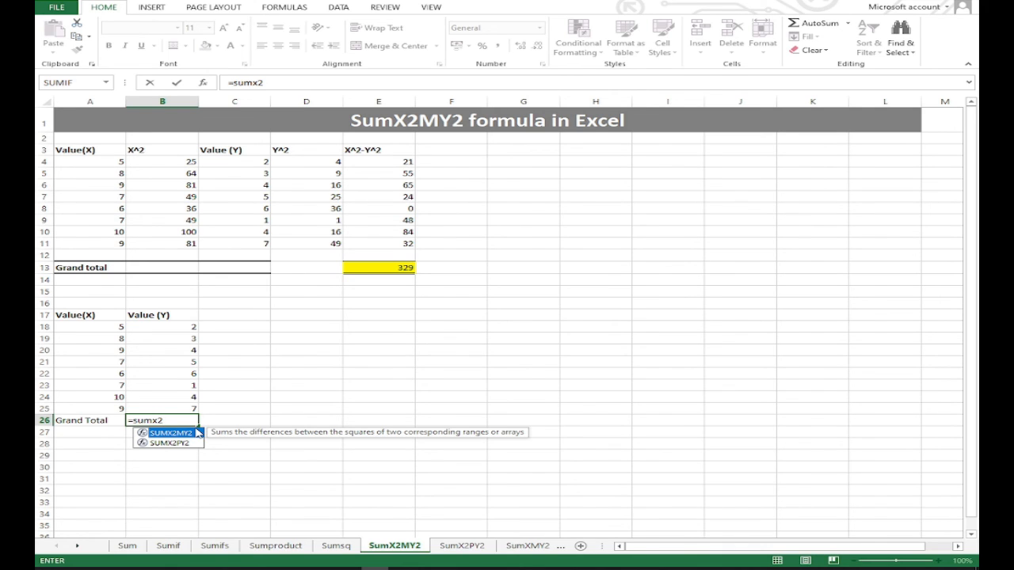
pyautogui.doubleClick(170, 432)
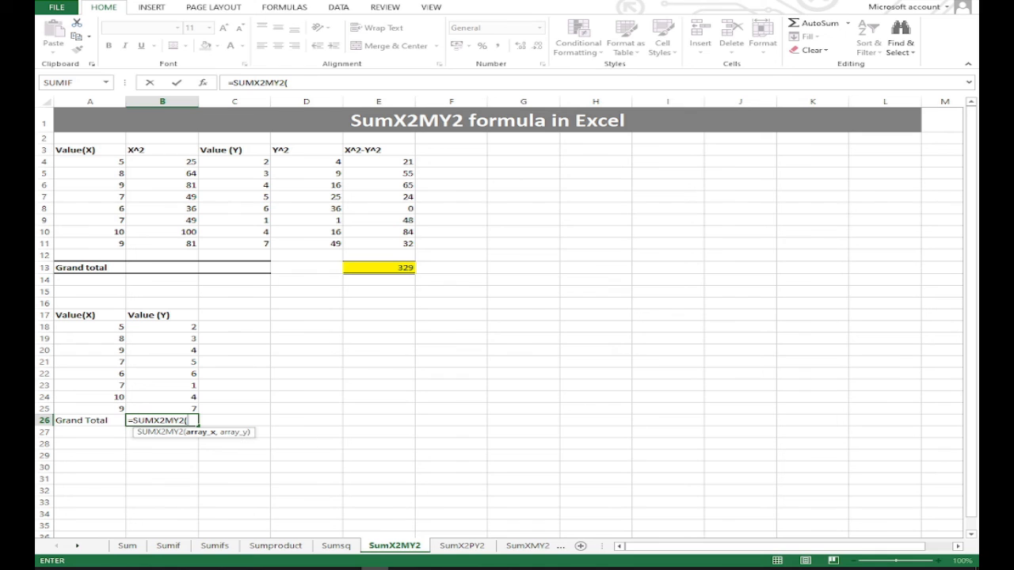
pyautogui.moveTo(79, 325); pyautogui.dragTo(108, 405)
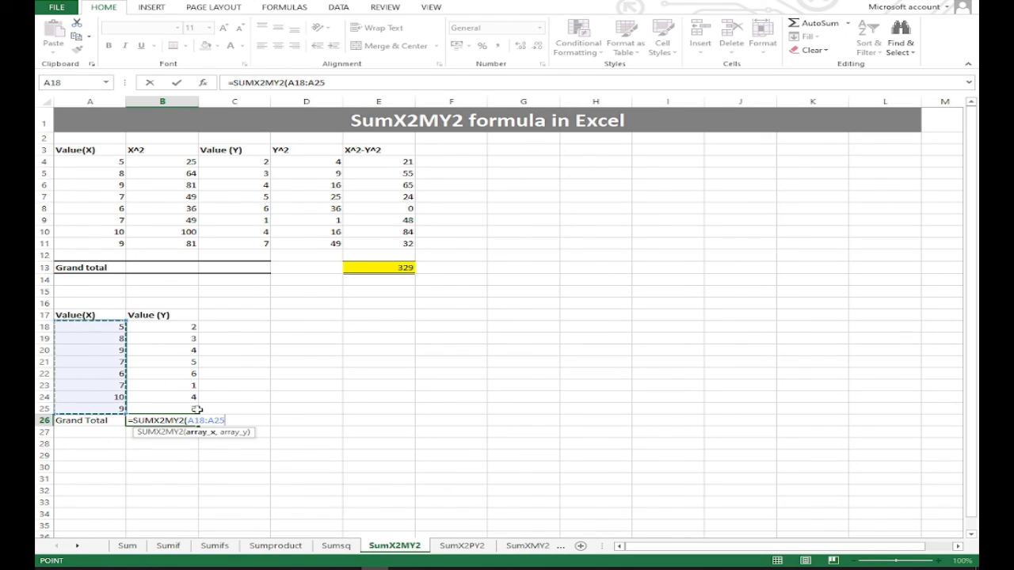
pyautogui.write(',')
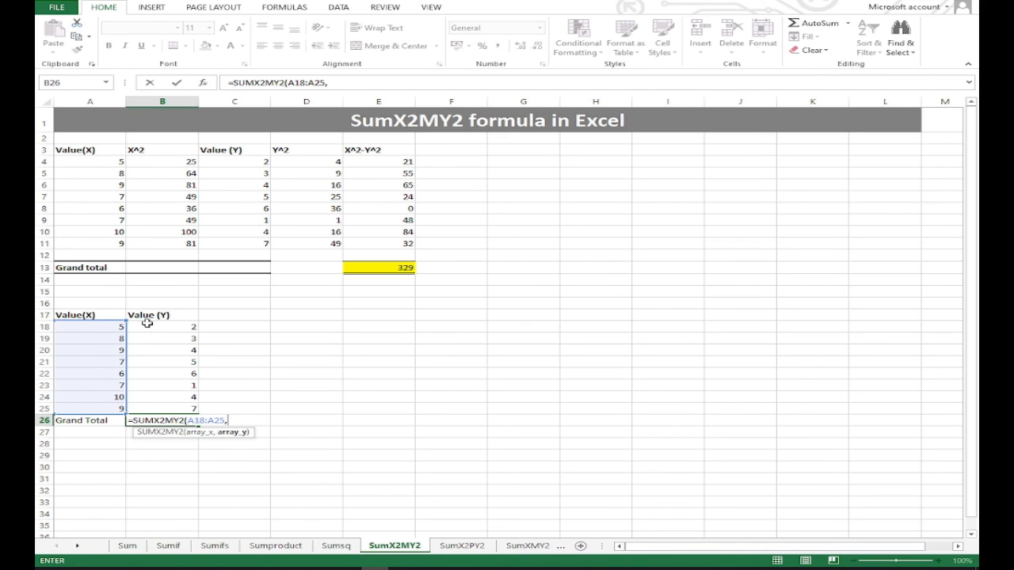
pyautogui.moveTo(146, 323); pyautogui.dragTo(181, 406)
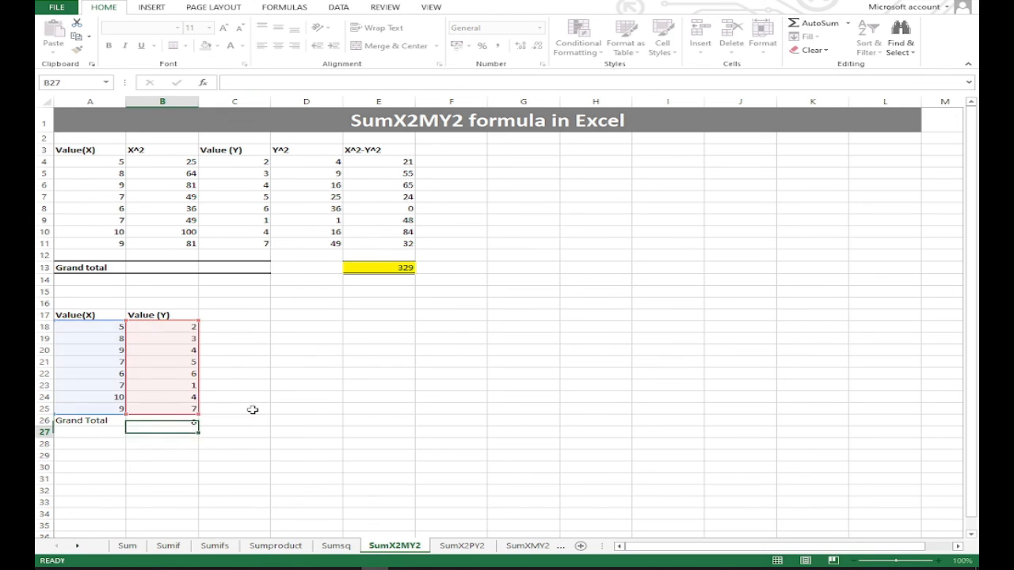
pyautogui.press('Return')
# - Compare the SUMX2MY2 result in B26 with the manual grand total in E13, and give B26 the same yellow fill
pyautogui.click(155, 416)
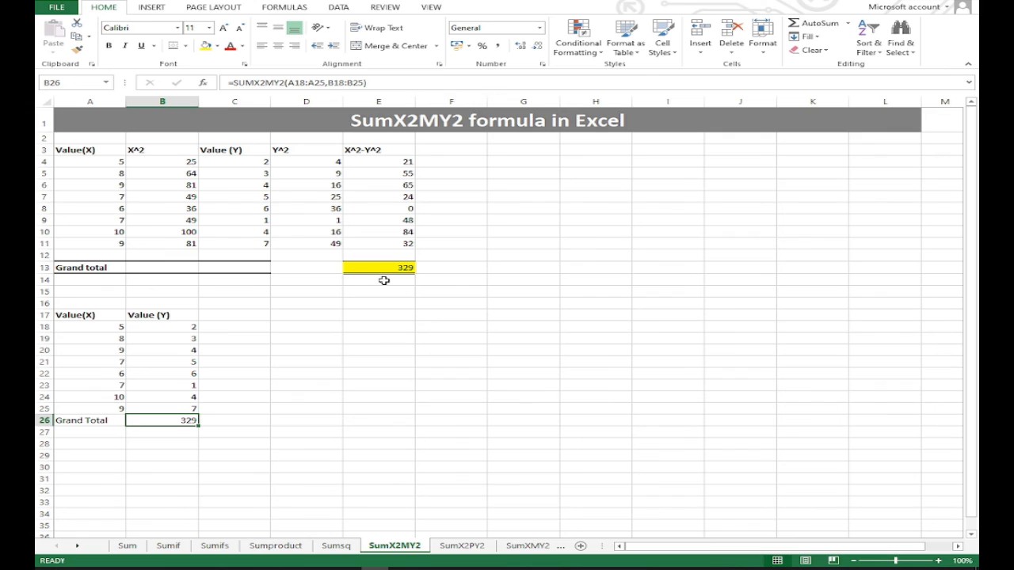
pyautogui.click(167, 434)
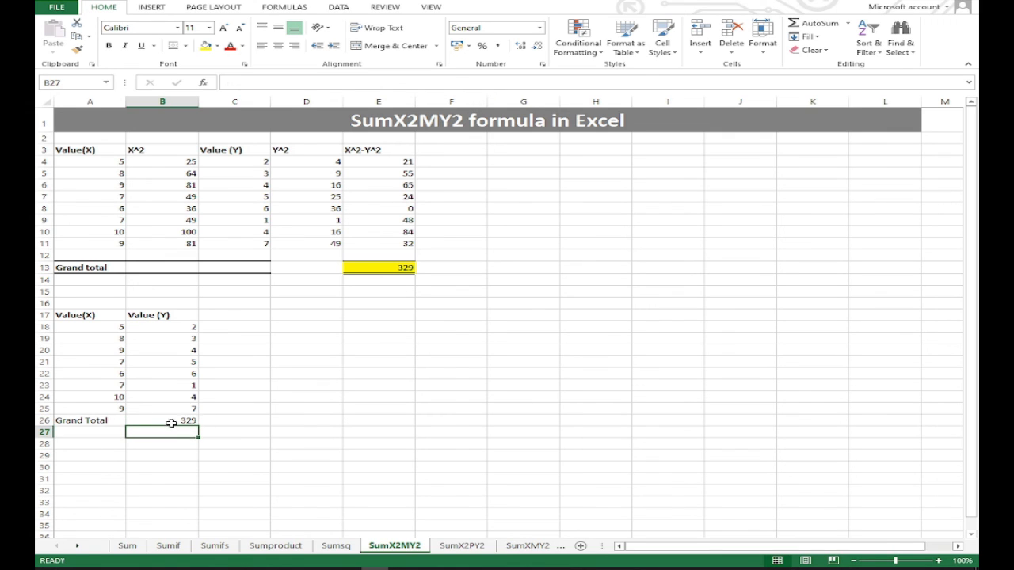
pyautogui.click(140, 421)
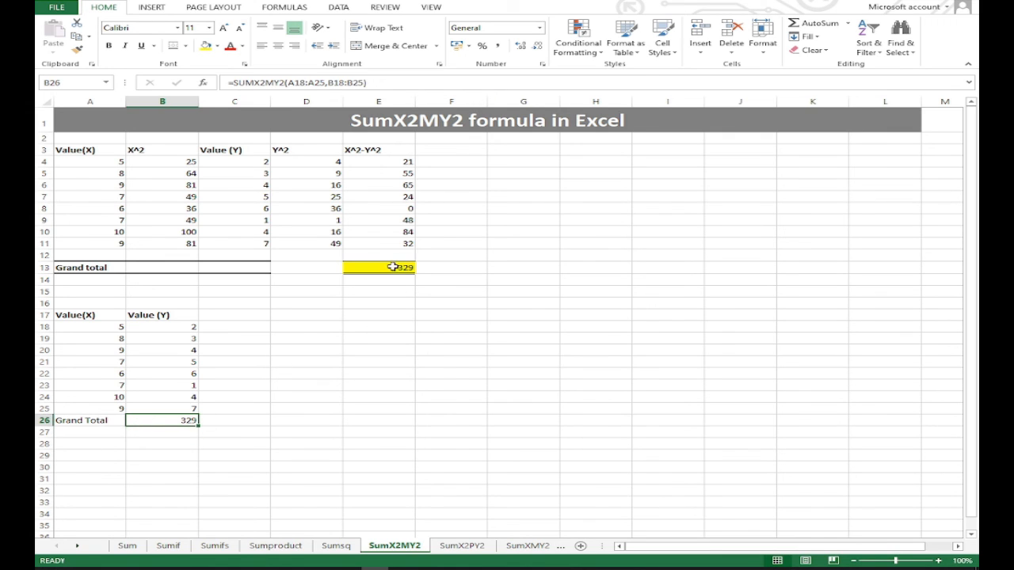
pyautogui.click(391, 267)
pyautogui.click(158, 421)
pyautogui.click(203, 45)
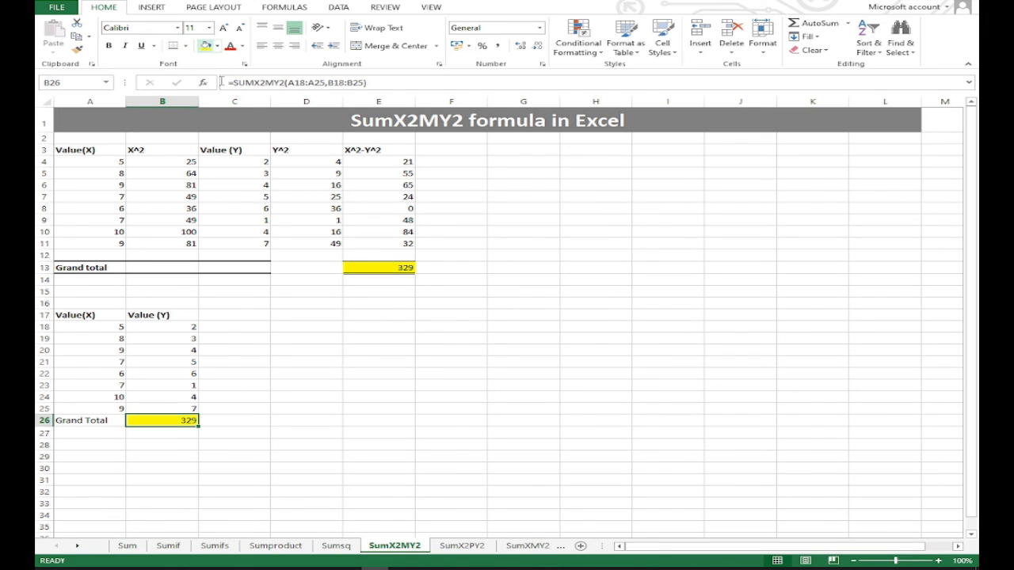
pyautogui.click(273, 444)
pyautogui.click(168, 419)
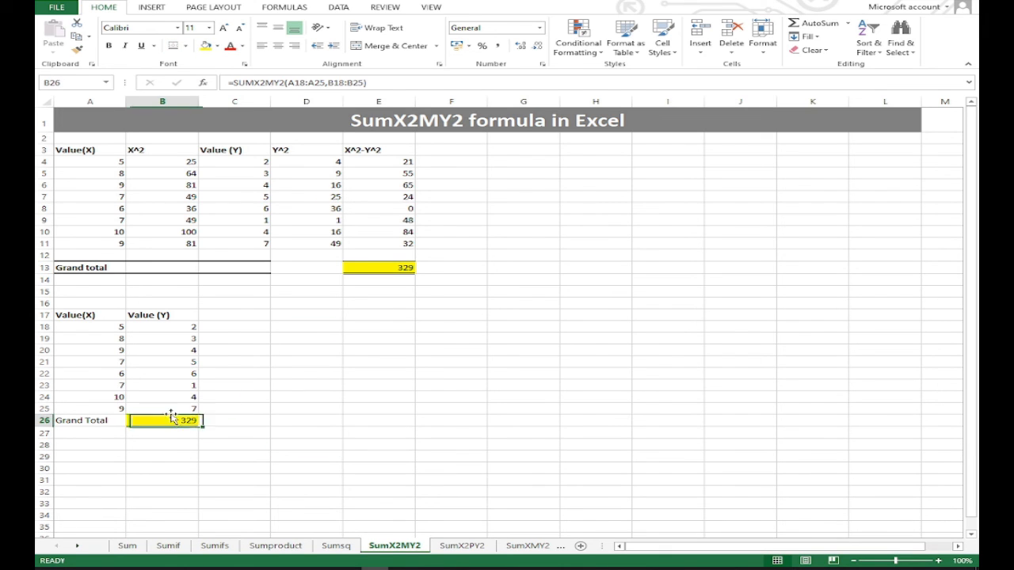
pyautogui.click(281, 386)
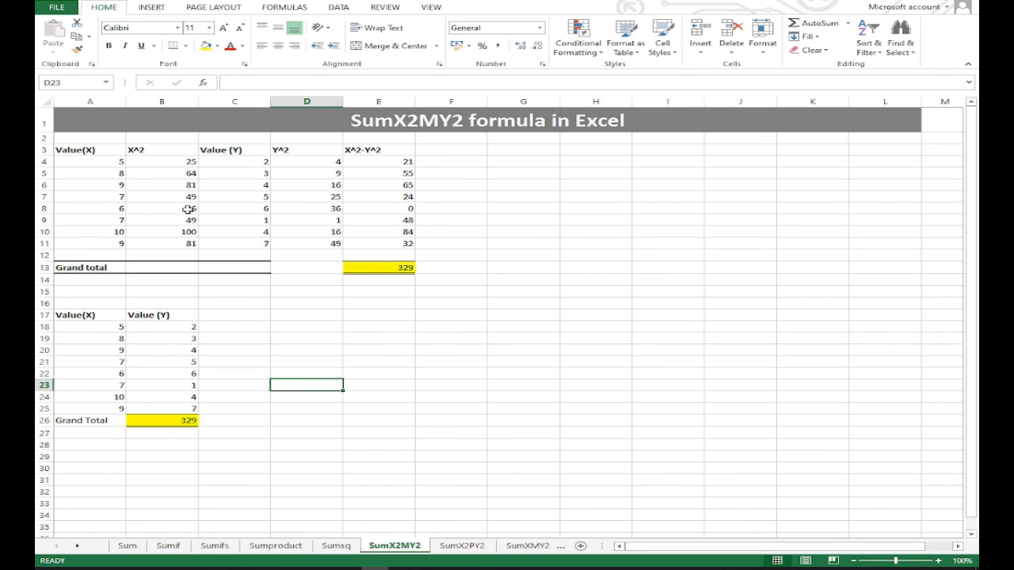
# - Compare the manual helper-column table in A3:E13 with the shorter SUMX2MY2 table in A17:B26 and its formula
pyautogui.moveTo(80, 149); pyautogui.dragTo(423, 280)
pyautogui.click(252, 386)
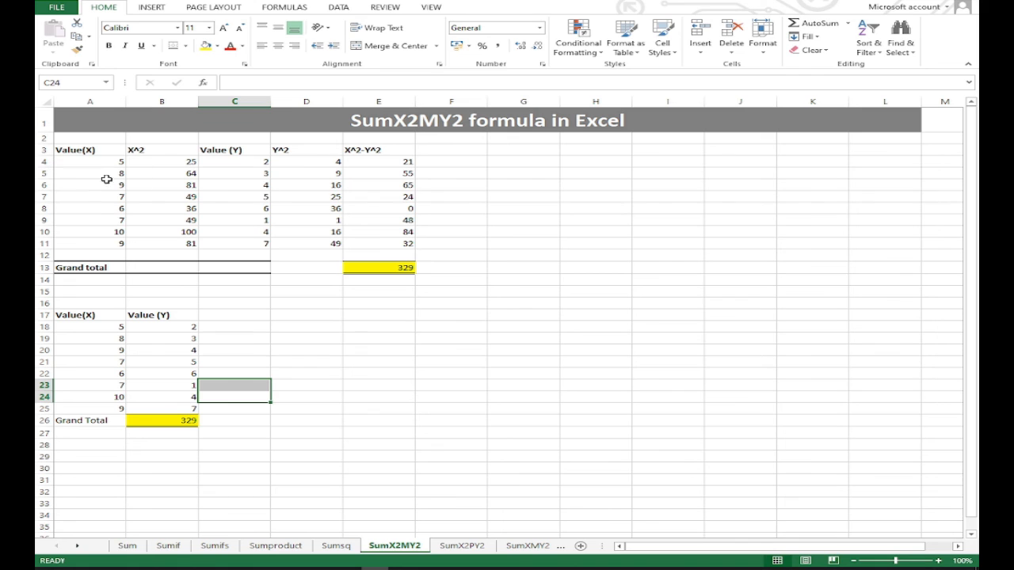
pyautogui.moveTo(76, 150); pyautogui.dragTo(467, 305)
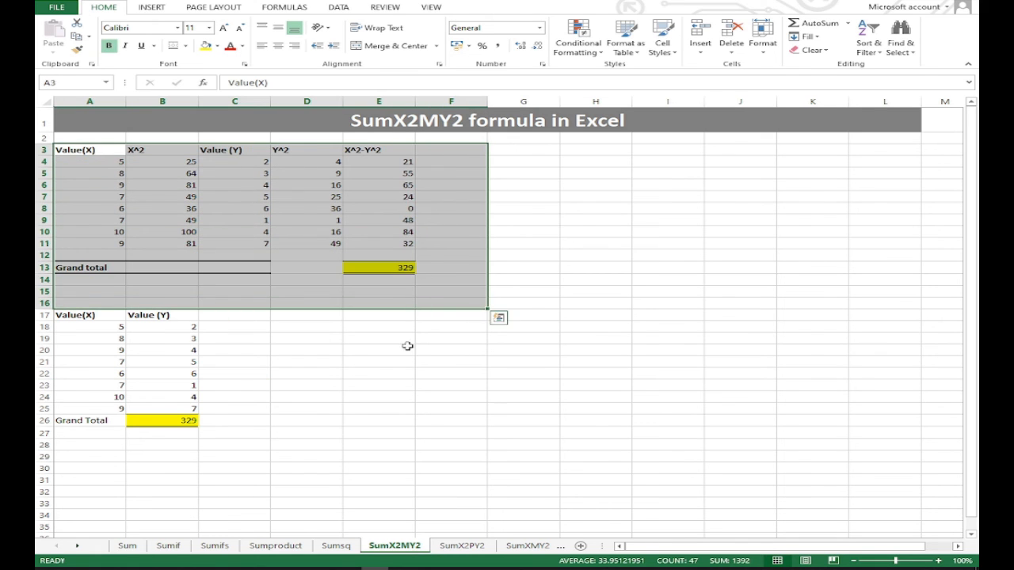
pyautogui.moveTo(61, 317); pyautogui.dragTo(219, 448)
pyautogui.click(349, 393)
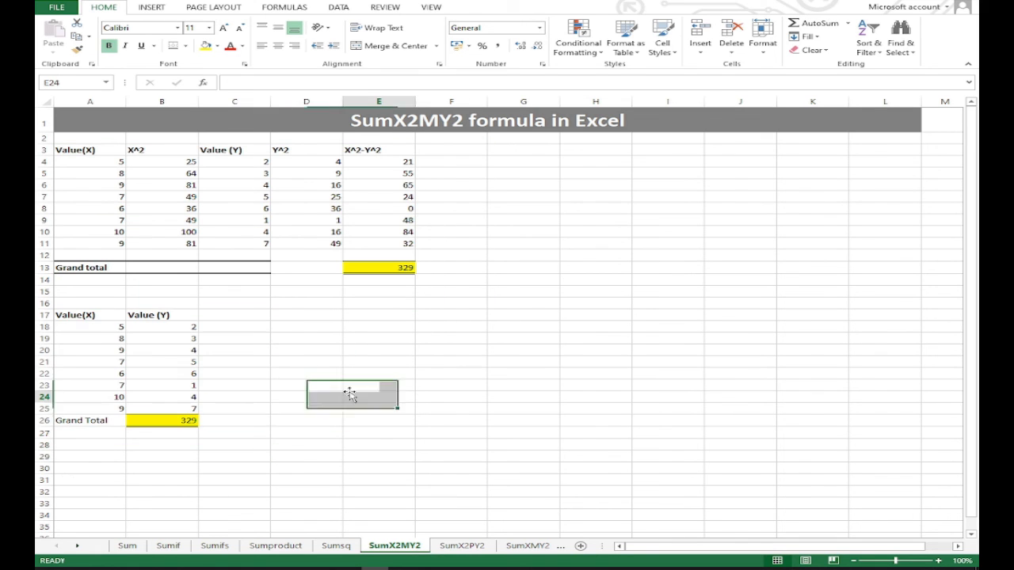
pyautogui.moveTo(76, 315); pyautogui.dragTo(227, 452)
pyautogui.click(324, 368)
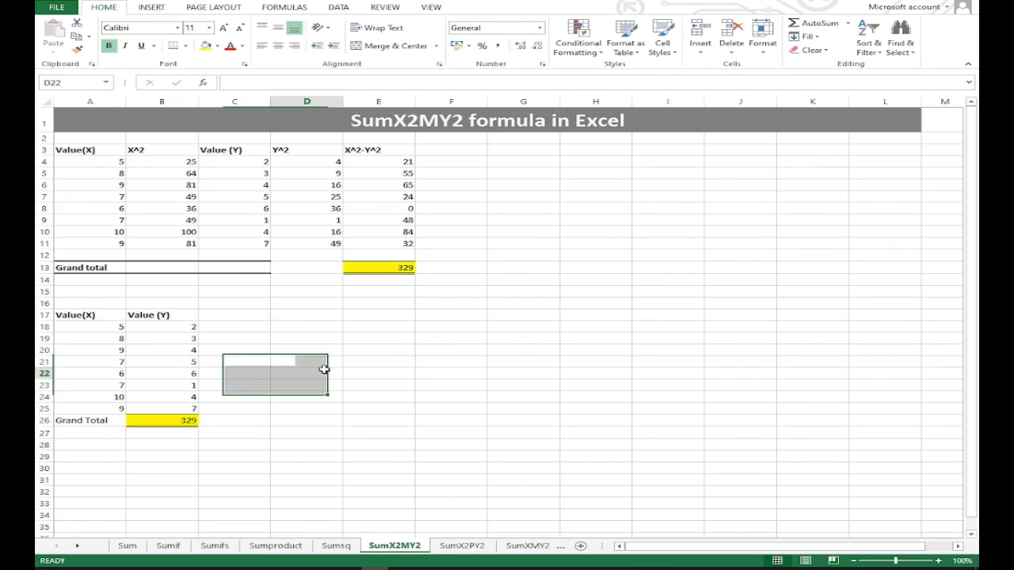
pyautogui.click(183, 423)
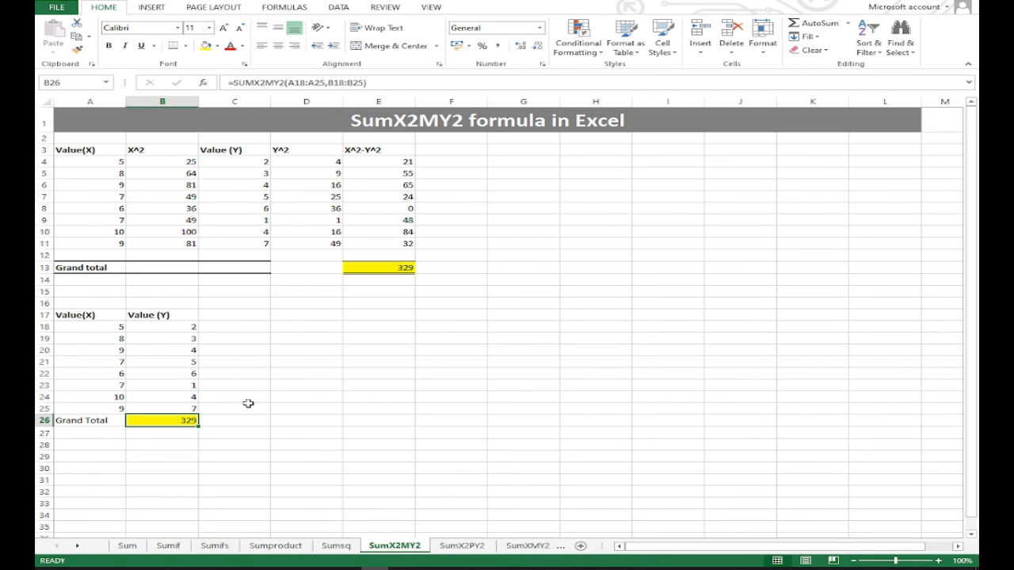
pyautogui.click(281, 396)
pyautogui.click(169, 423)
pyautogui.click(331, 349)
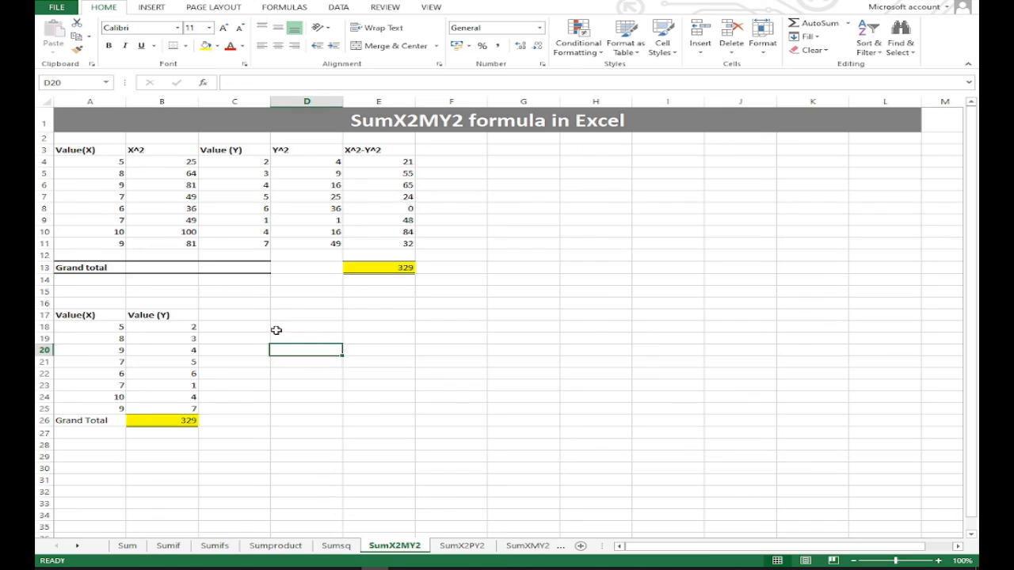
pyautogui.click(242, 318)
pyautogui.click(247, 348)
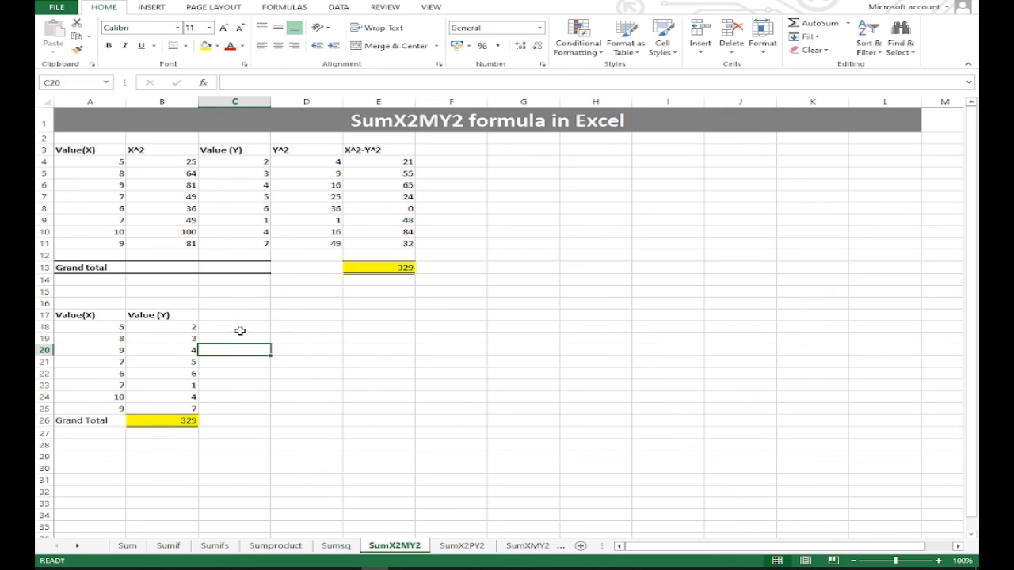
pyautogui.click(241, 327)
pyautogui.click(236, 315)
pyautogui.click(234, 409)
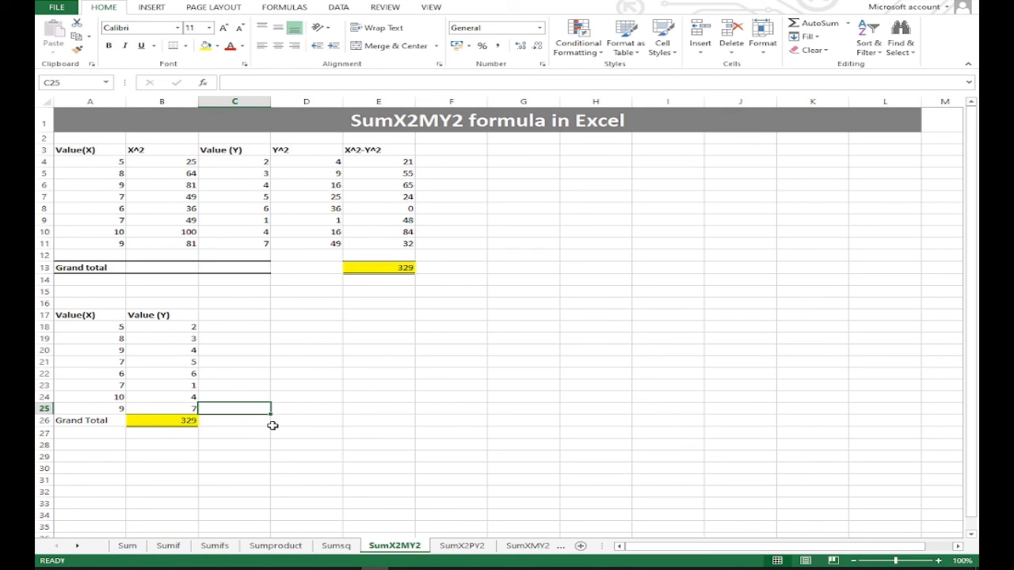
pyautogui.click(219, 422)
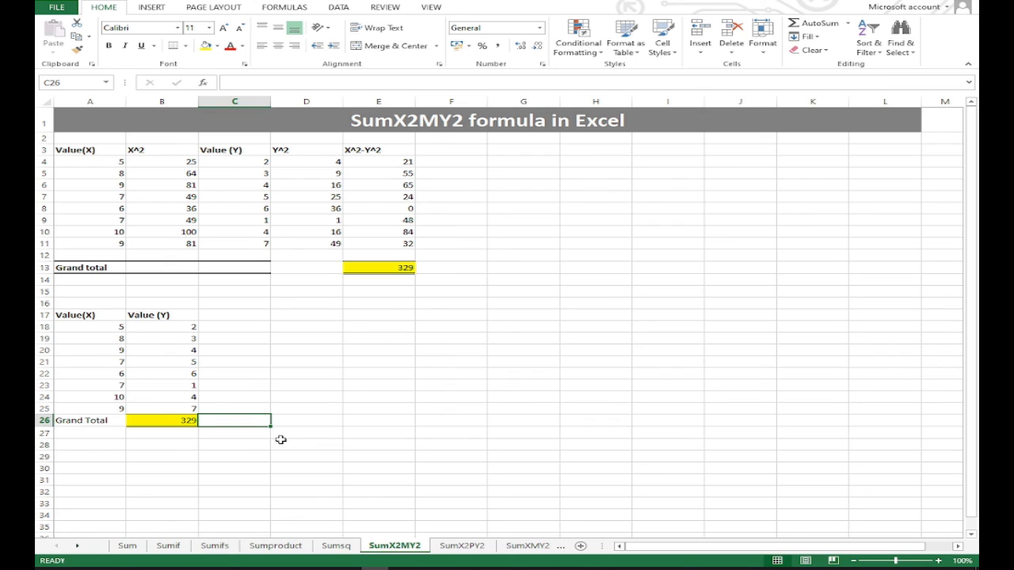